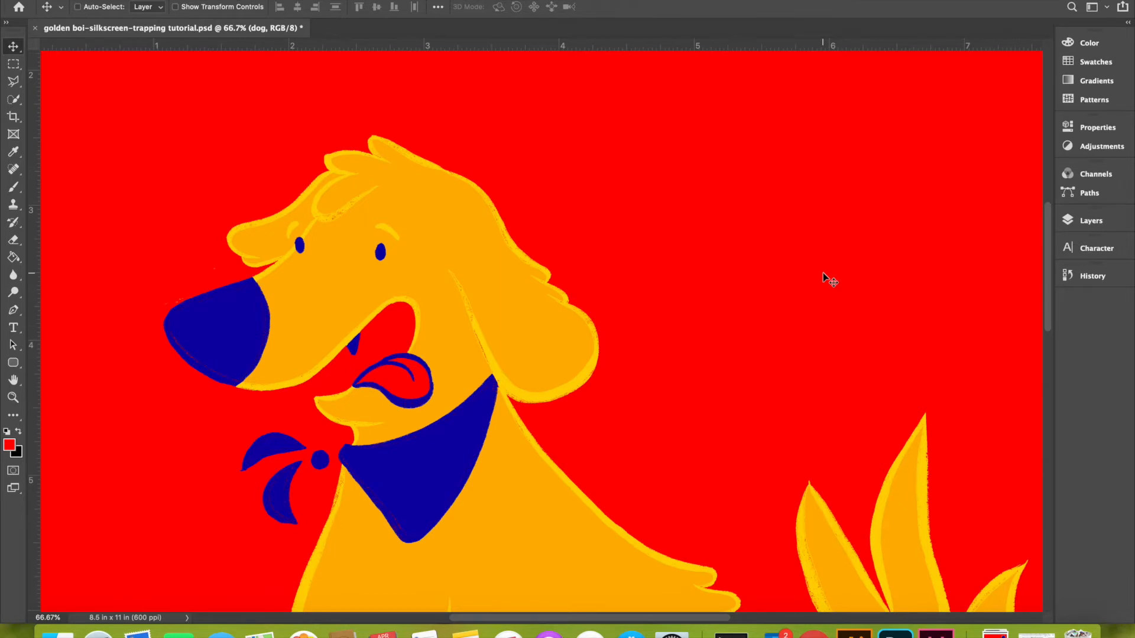
Show the example layer group beside the dog illustration and expand its contents.
left_click(1090, 220)
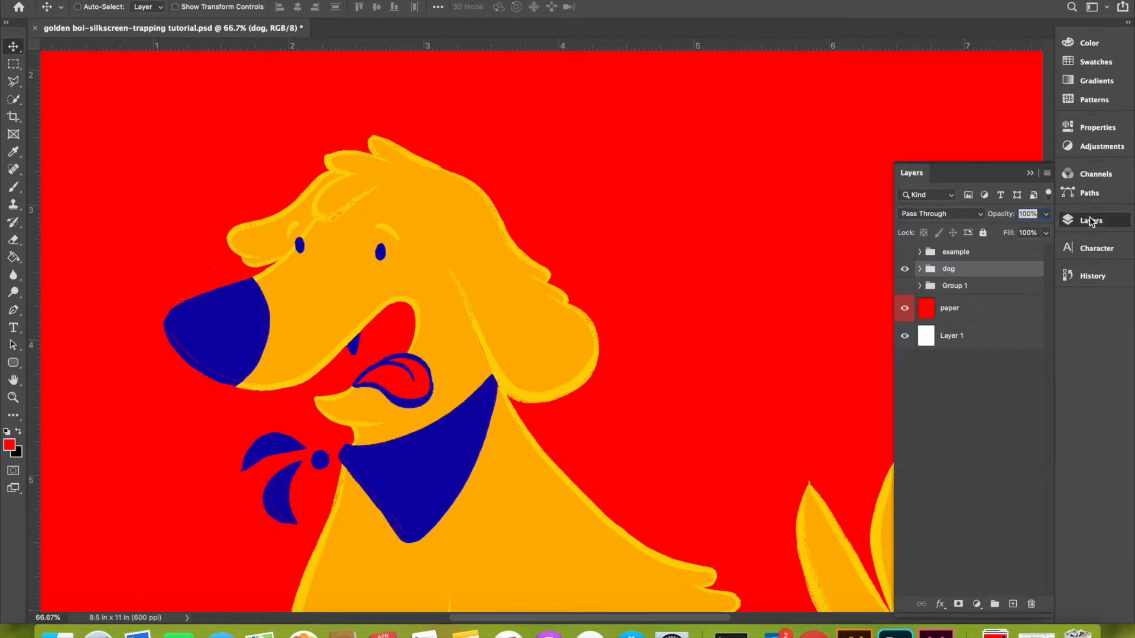
left_click(903, 252)
scroll(697, 300, "up", 5)
scroll(697, 300, "right", 5)
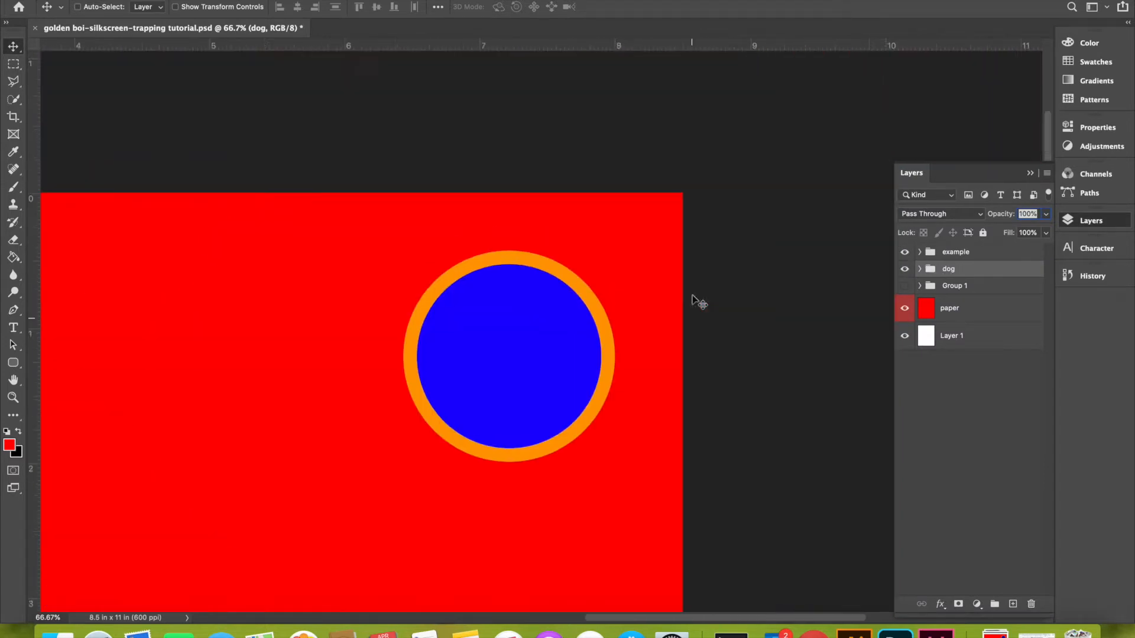
left_click(920, 252)
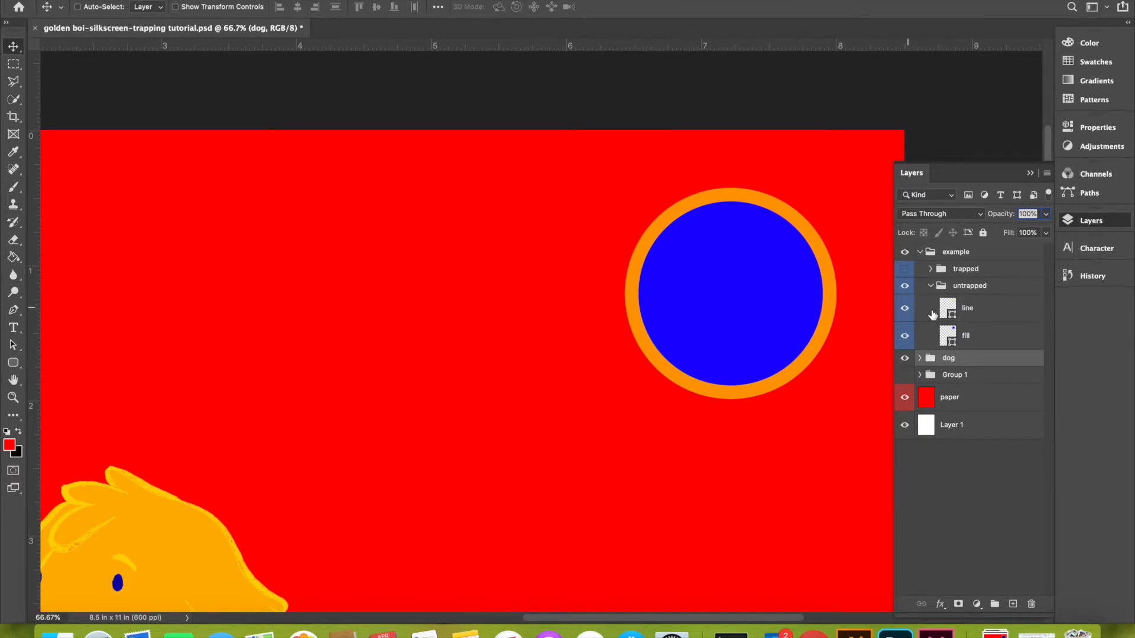
Shift the untrapped circle's blue fill slightly left, and show the trapped circle and shift its fill the same way.
left_click(966, 337)
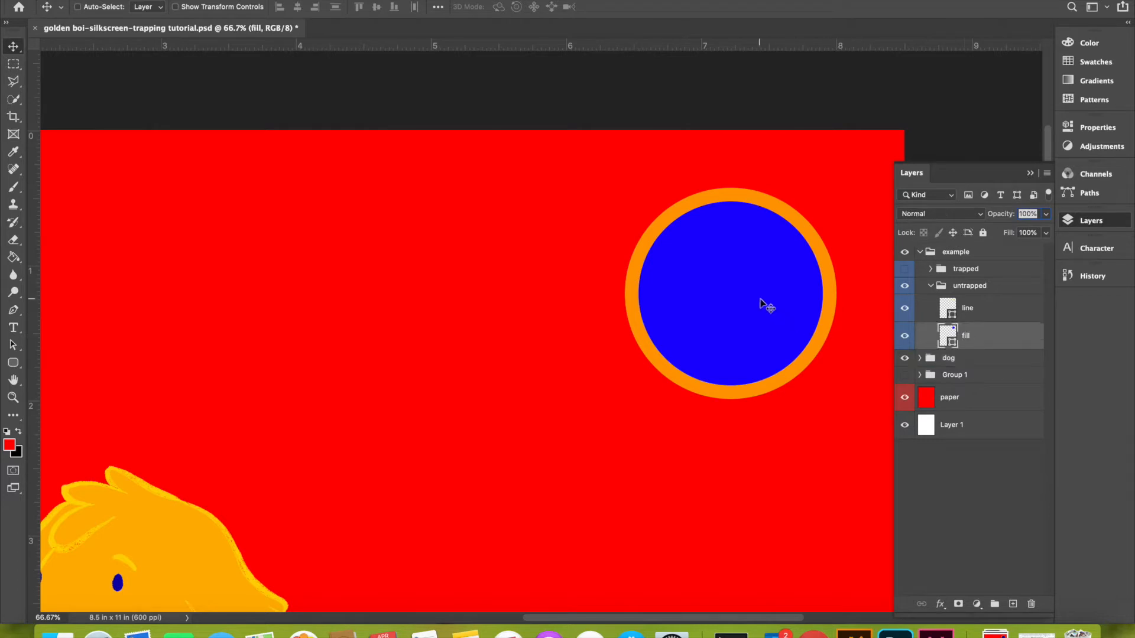
left_click_drag(763, 304, 754, 299)
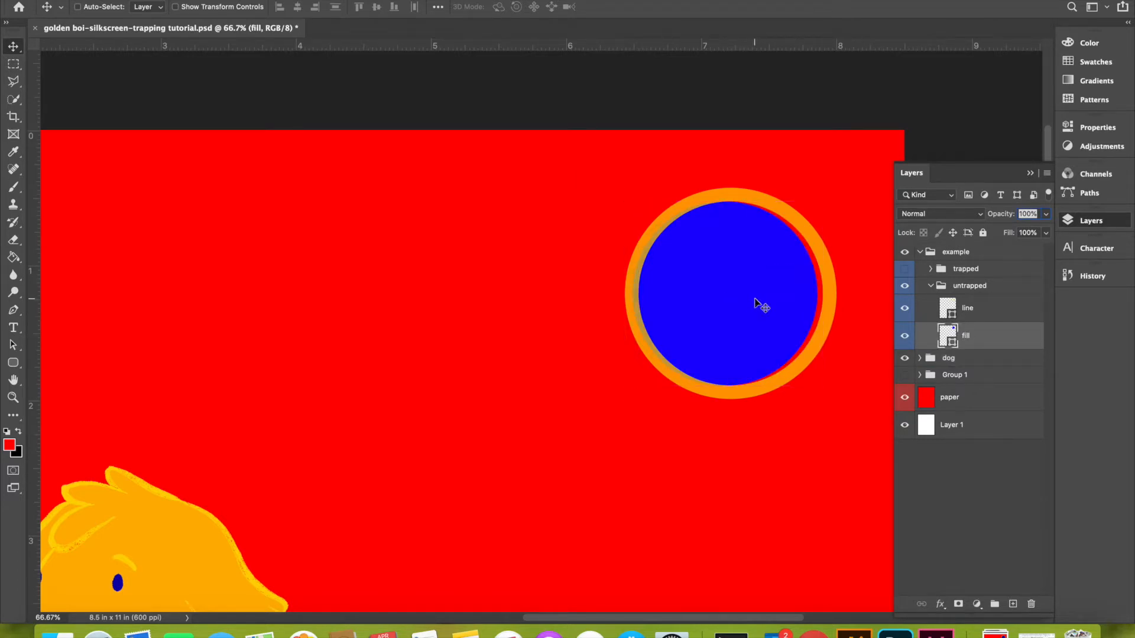
left_click(906, 272)
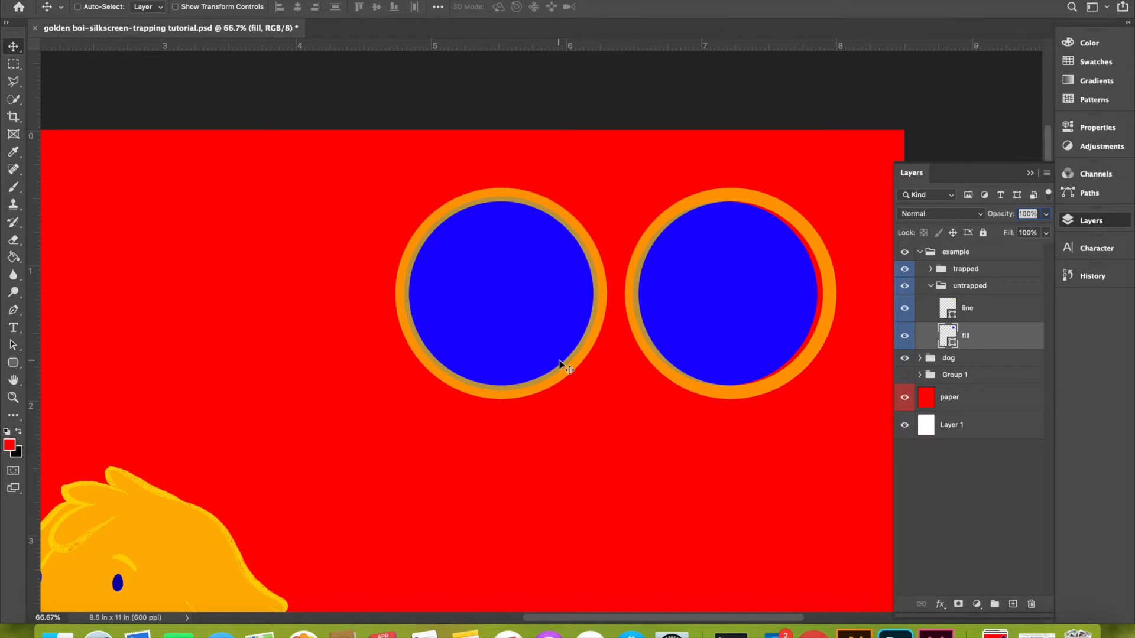
left_click(930, 269)
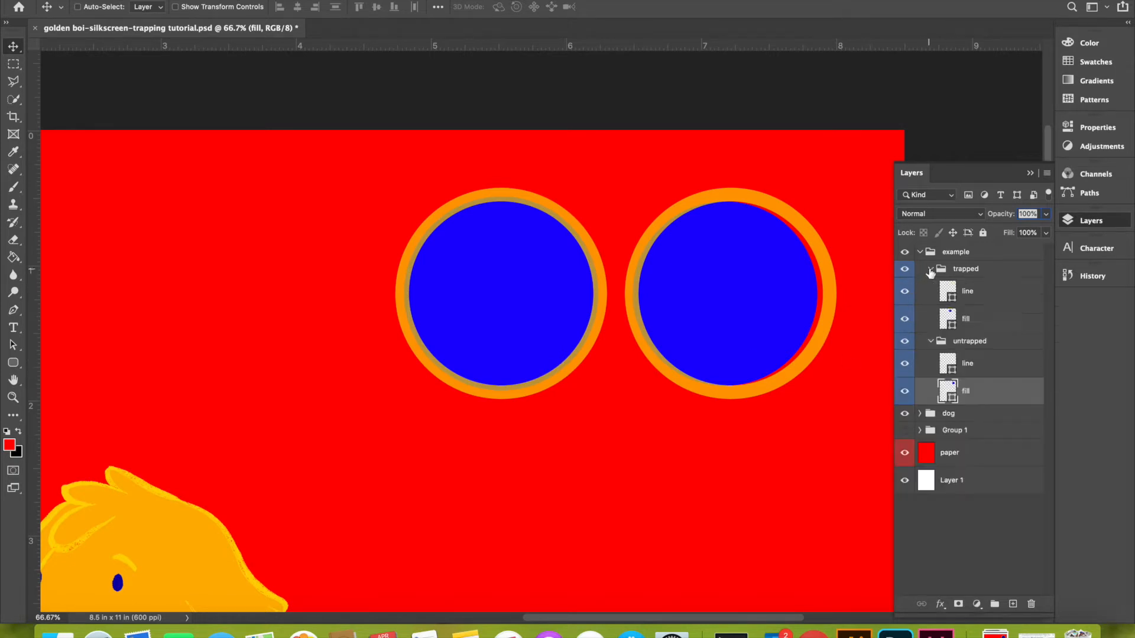
left_click(968, 321)
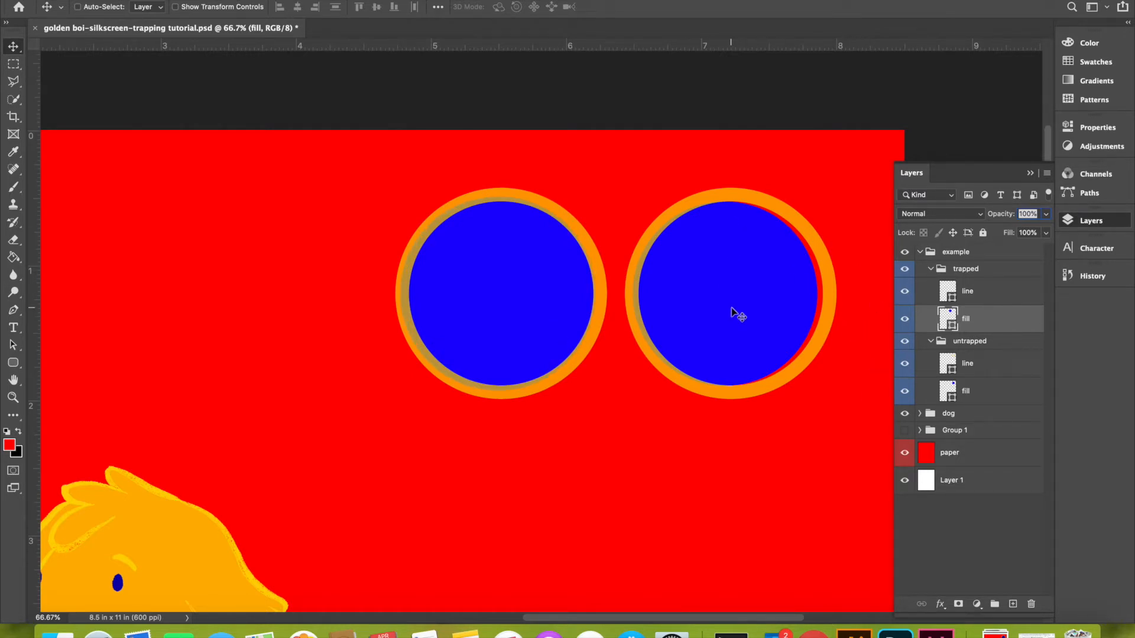
scroll(696, 506, "down", 3)
scroll(696, 505, "left", 1)
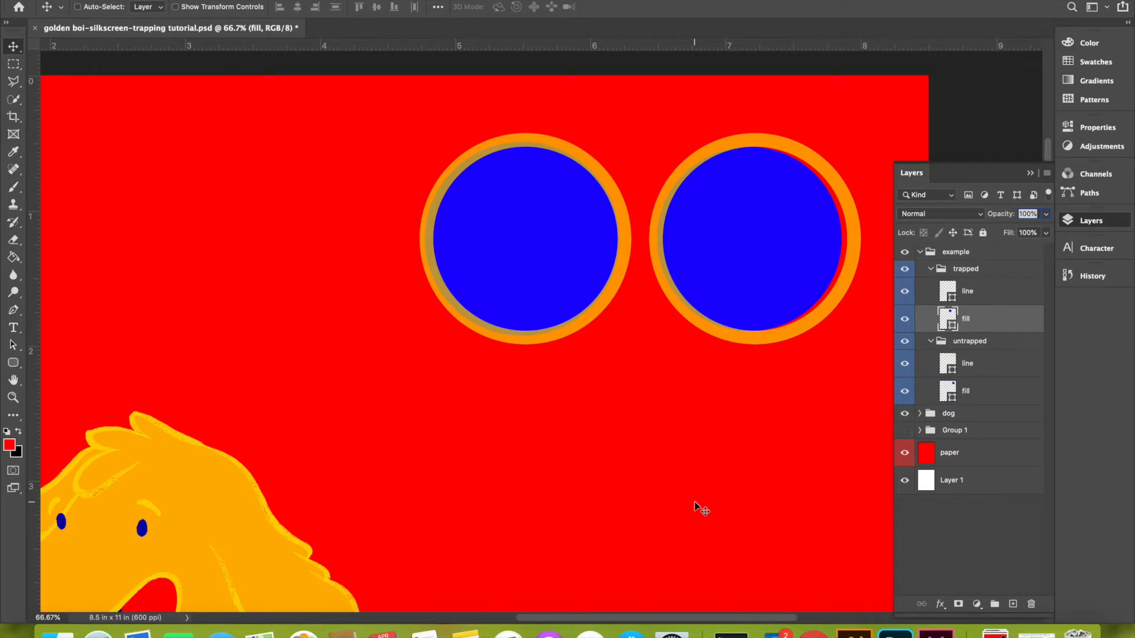
Delete the example layer group with both demonstration circles.
left_click(921, 258)
key("Delete")
On the transparent yellow layer in the dog group, select the dog's fill using Quick Selection with a 192 px brush.
key("w")
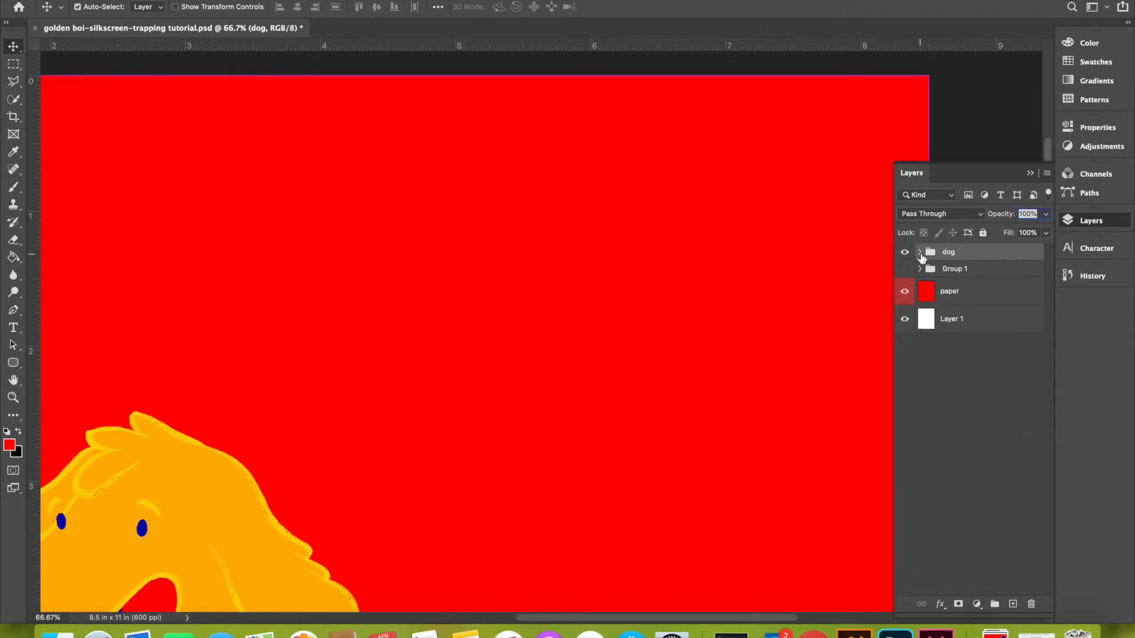
key("super+0")
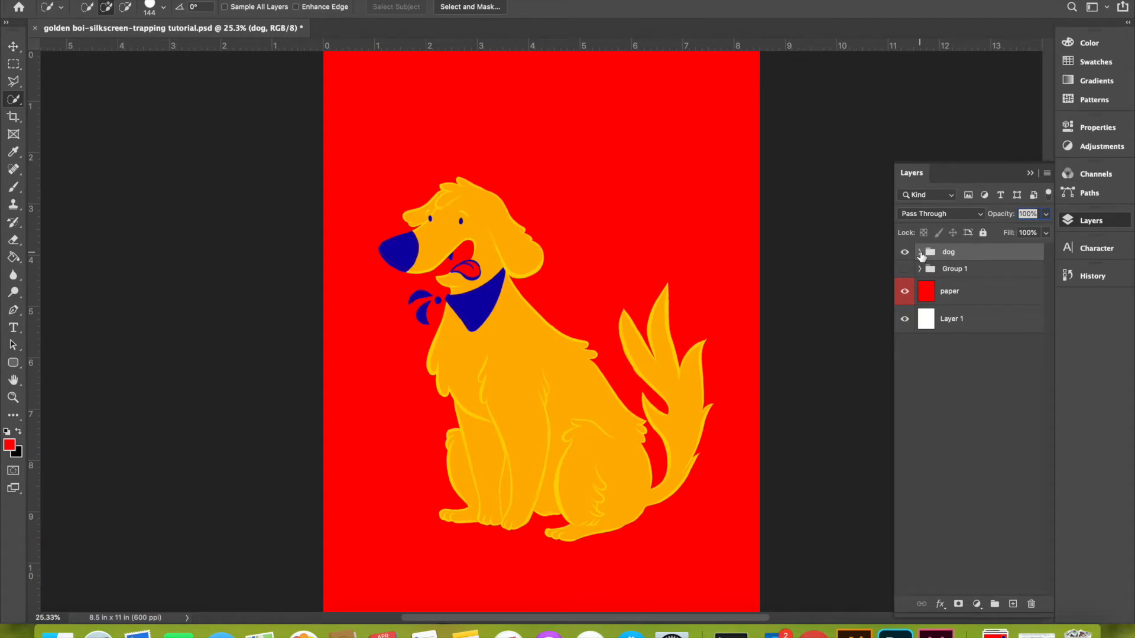
left_click(919, 252)
left_click(967, 421)
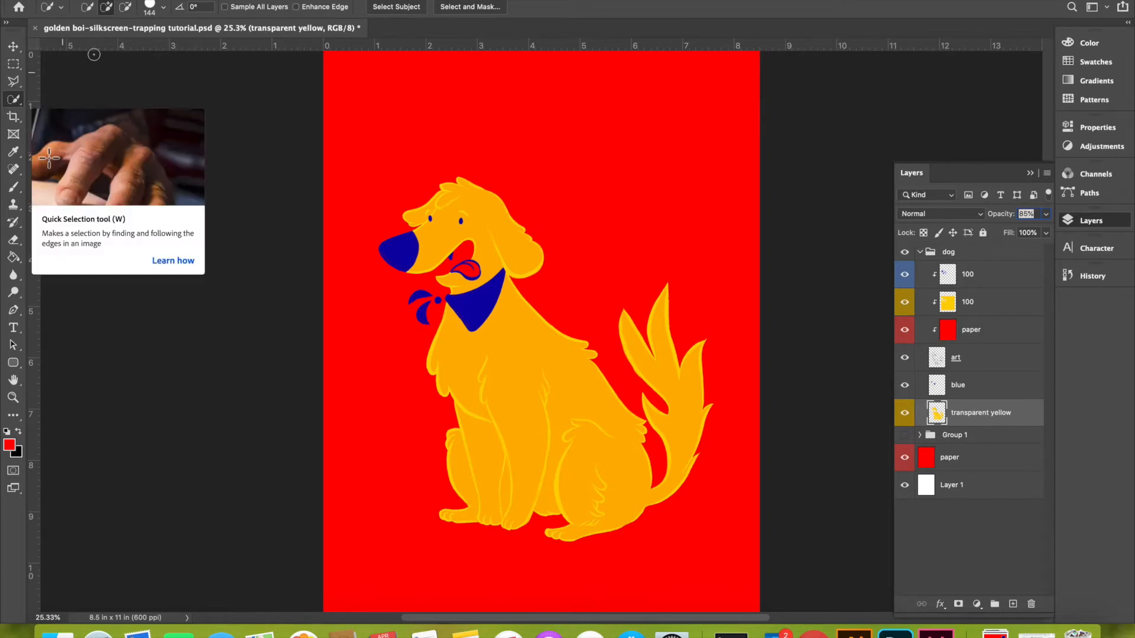
left_click(152, 9)
left_click(185, 46)
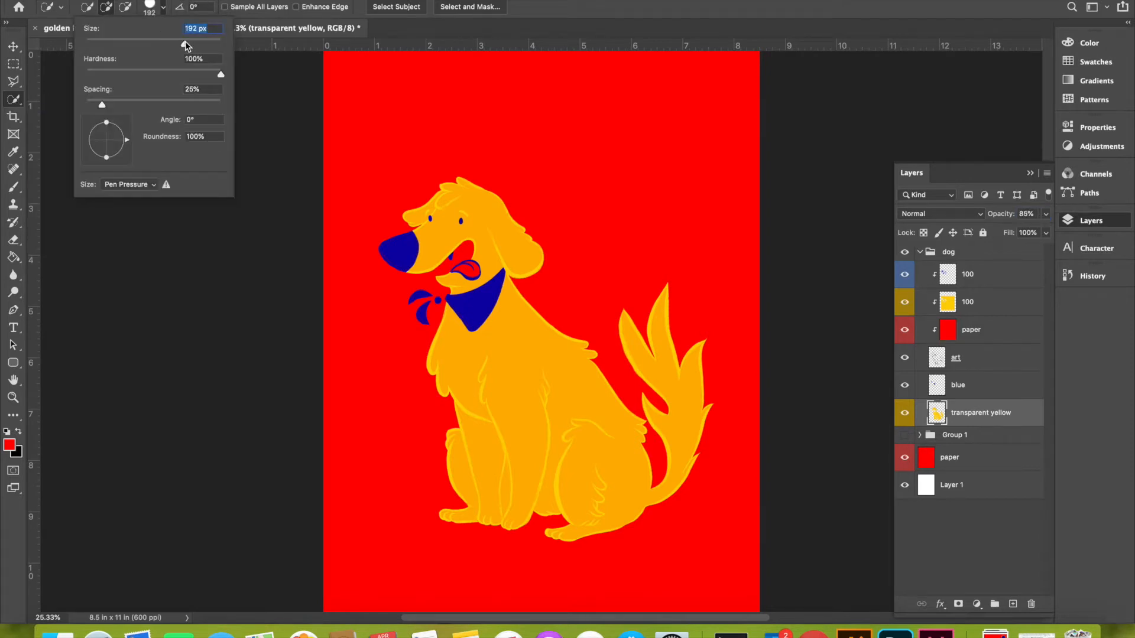
left_click(165, 10)
left_click(508, 294)
left_click(527, 140)
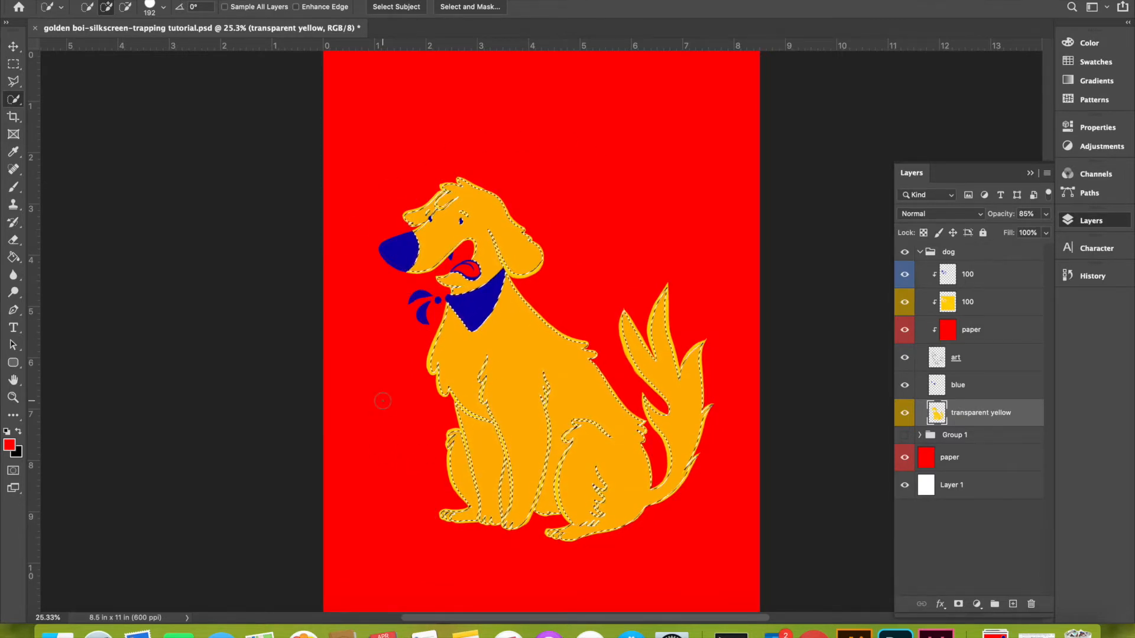
Examine up close how the selection edge follows the yellow outline along the dog's back and face.
key("super+1")
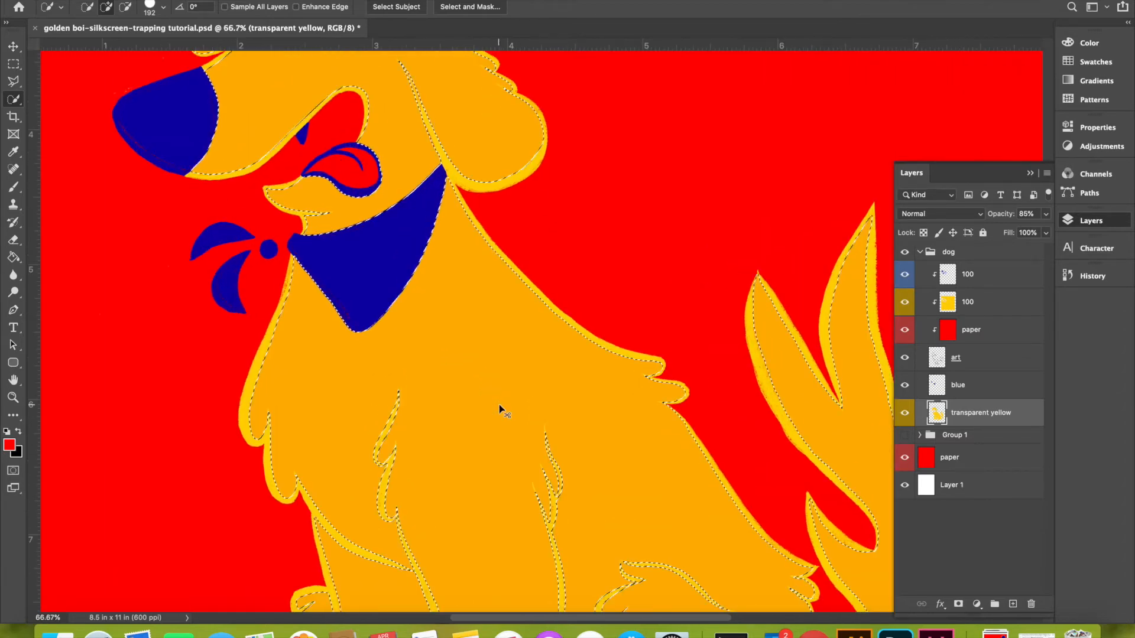
key("super+plus")
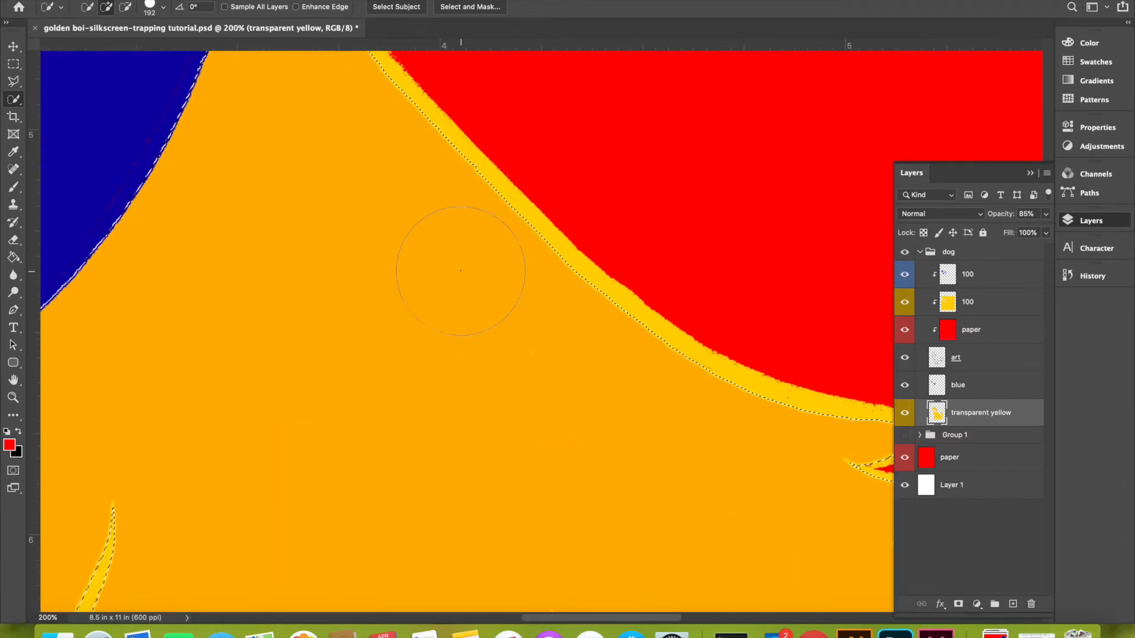
left_click_drag(461, 264, 748, 625)
scroll(461, 263, "up", 10)
scroll(461, 264, "left", 10)
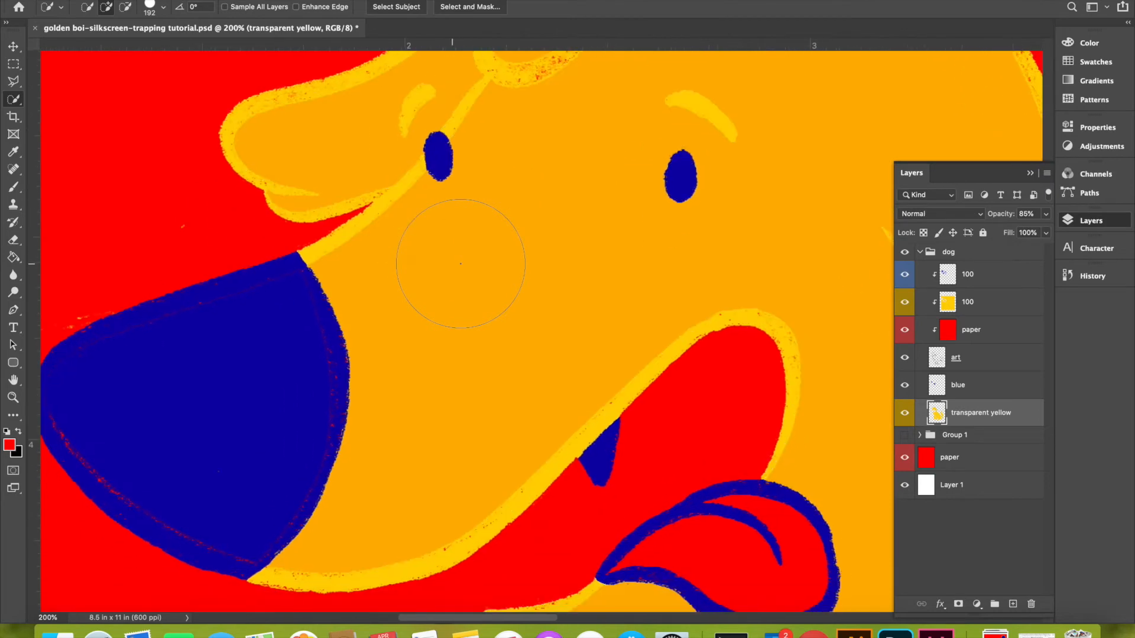
scroll(461, 264, "right", 3)
left_click(461, 264)
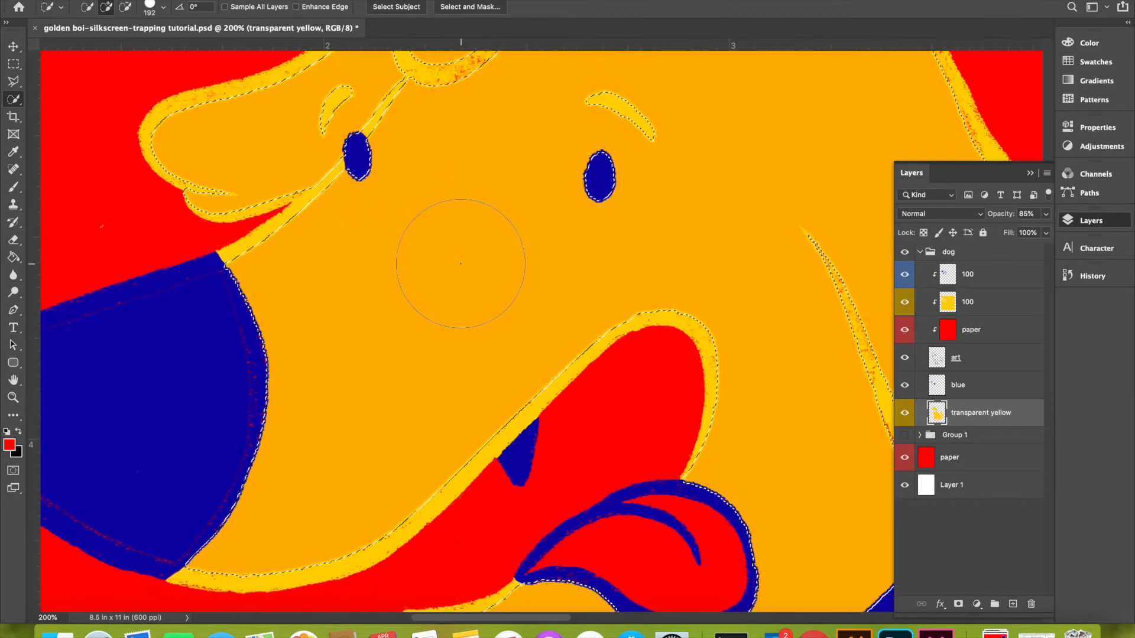
key("super+minus")
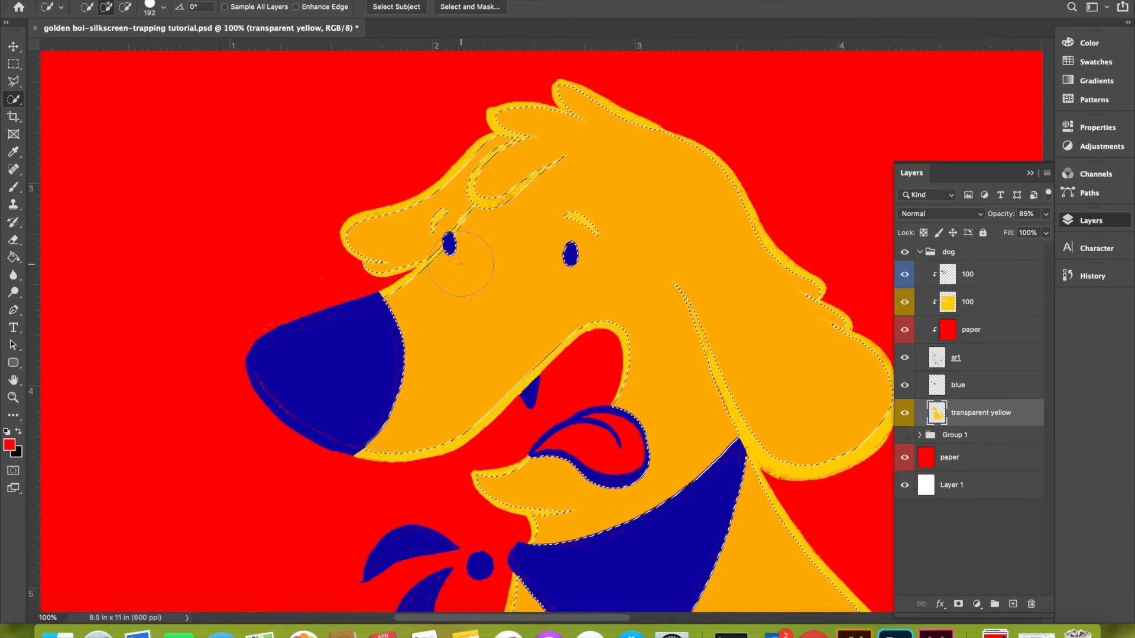
key("super+minus")
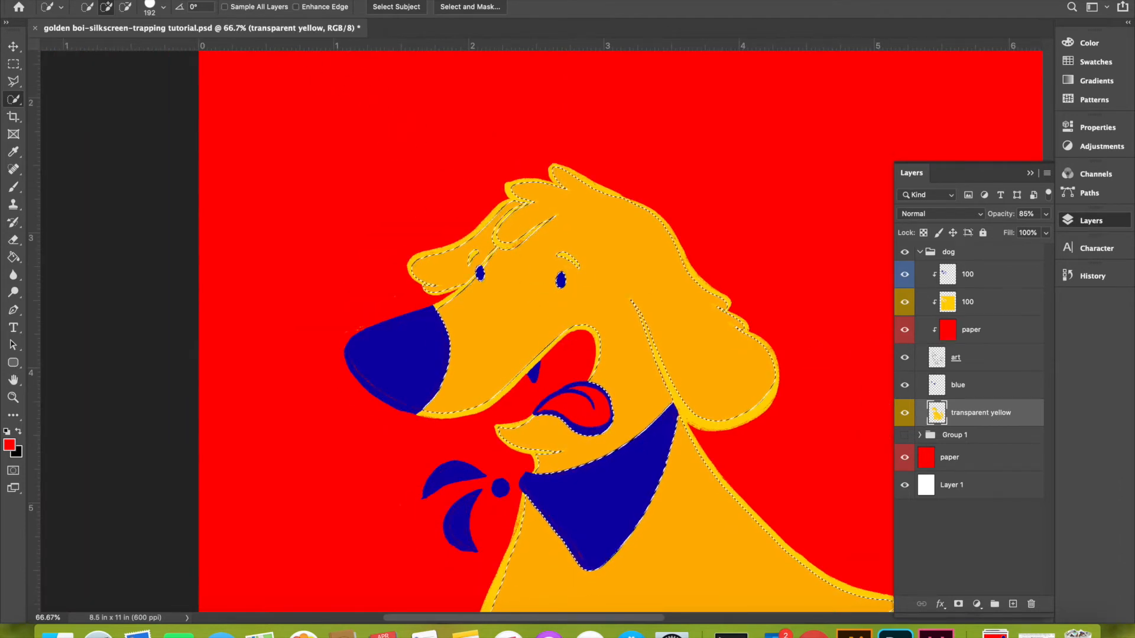
Expand the selection of the dog's fill by 3 pixels.
left_click(278, 0)
mouse_move(440, 168)
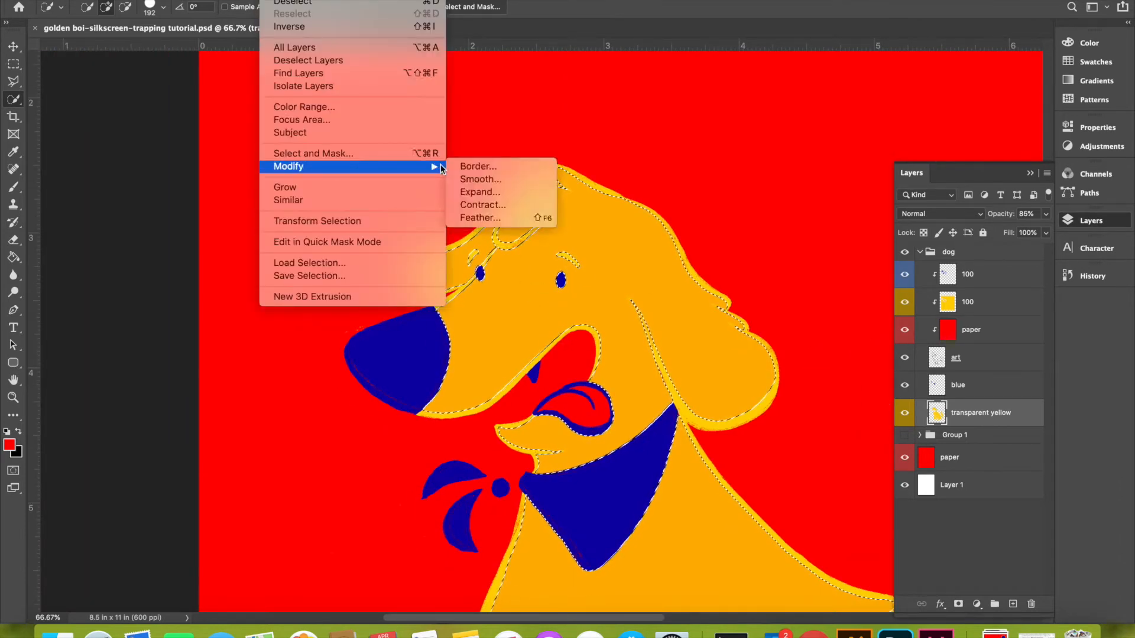
left_click(481, 194)
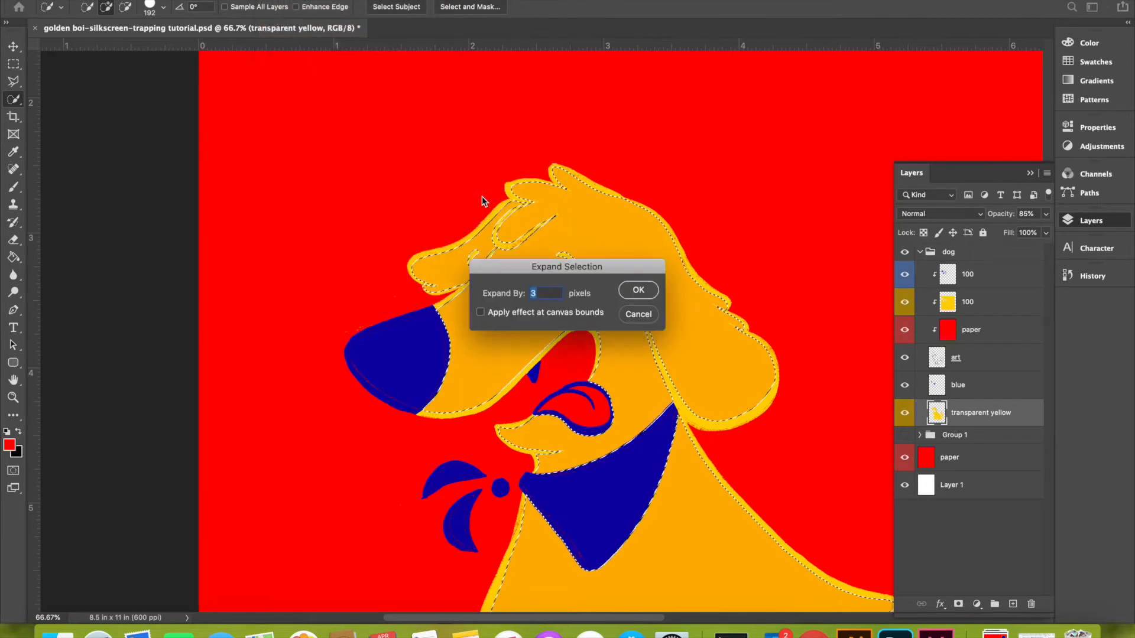
key("BackSpace")
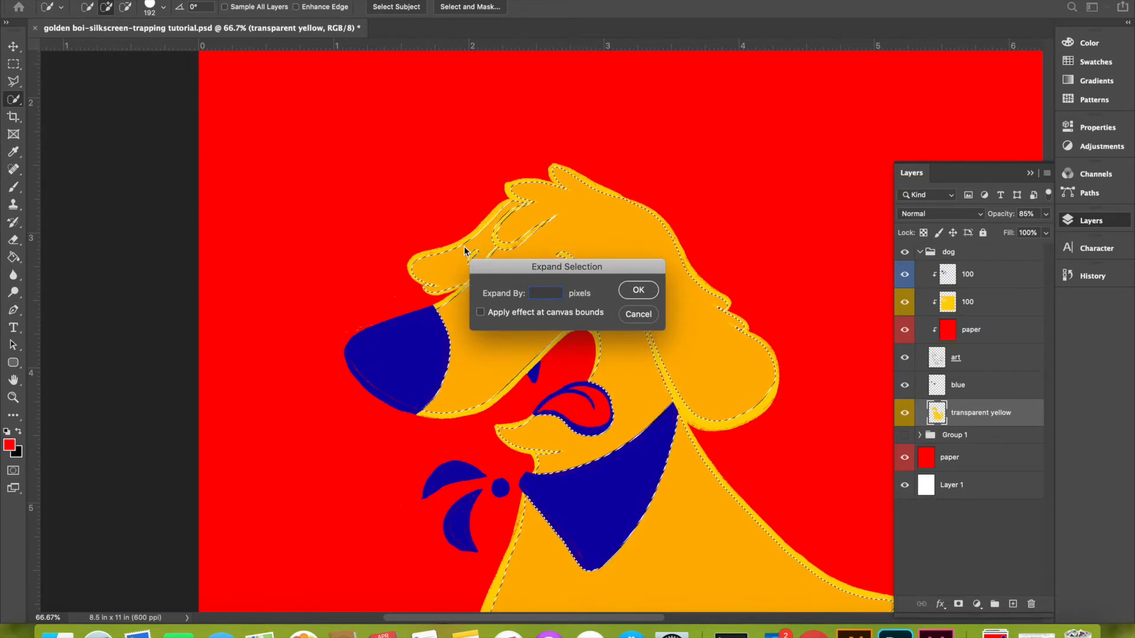
type("1")
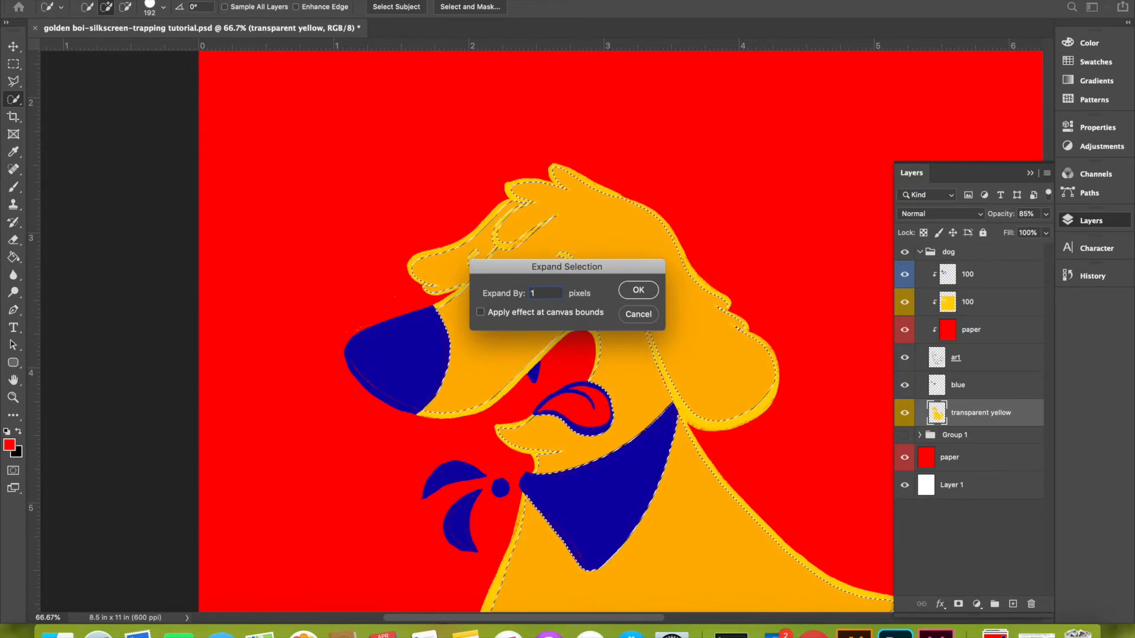
key("BackSpace")
type("3")
left_click(640, 290)
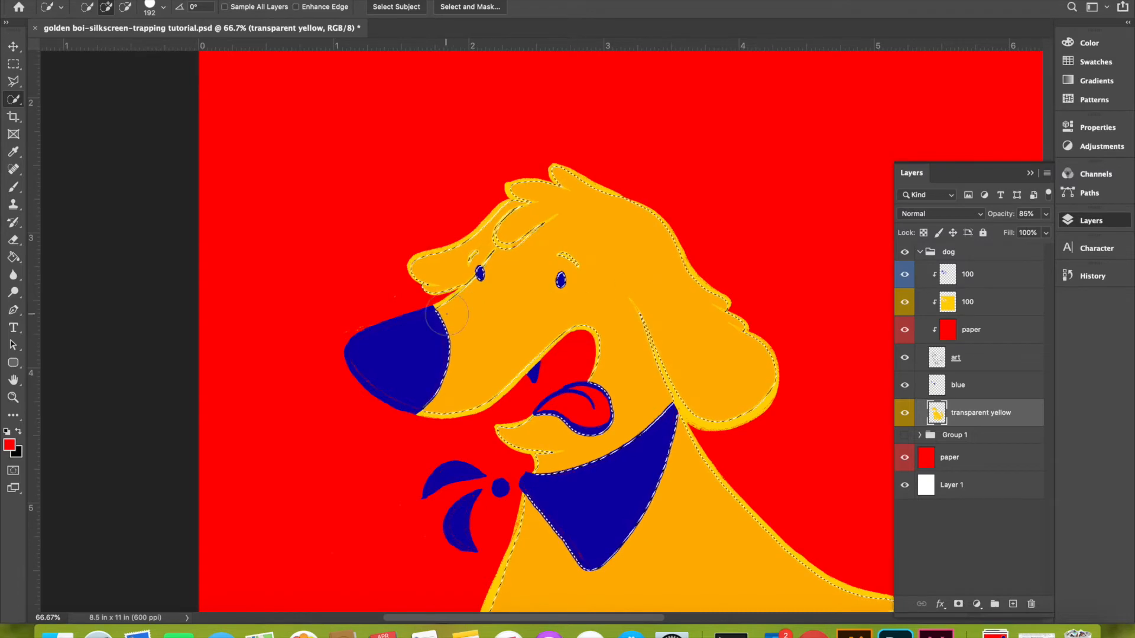
Examine the expanded selection edge within the outlines around the dog's mouth and tongue.
scroll(448, 313, "up", 5)
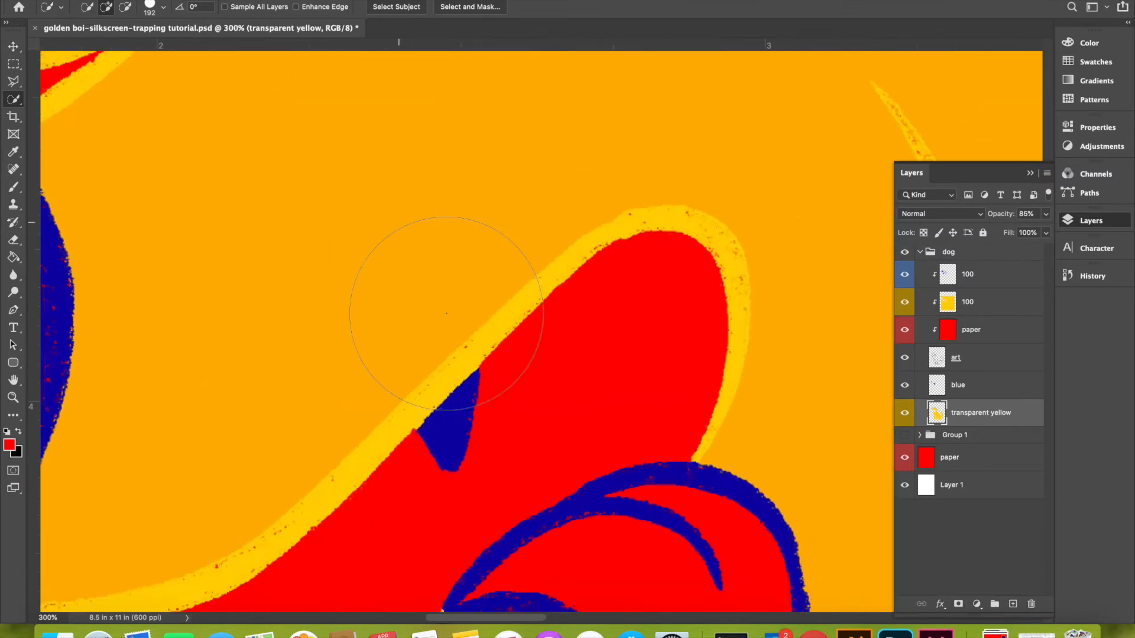
scroll(446, 313, "down", 3)
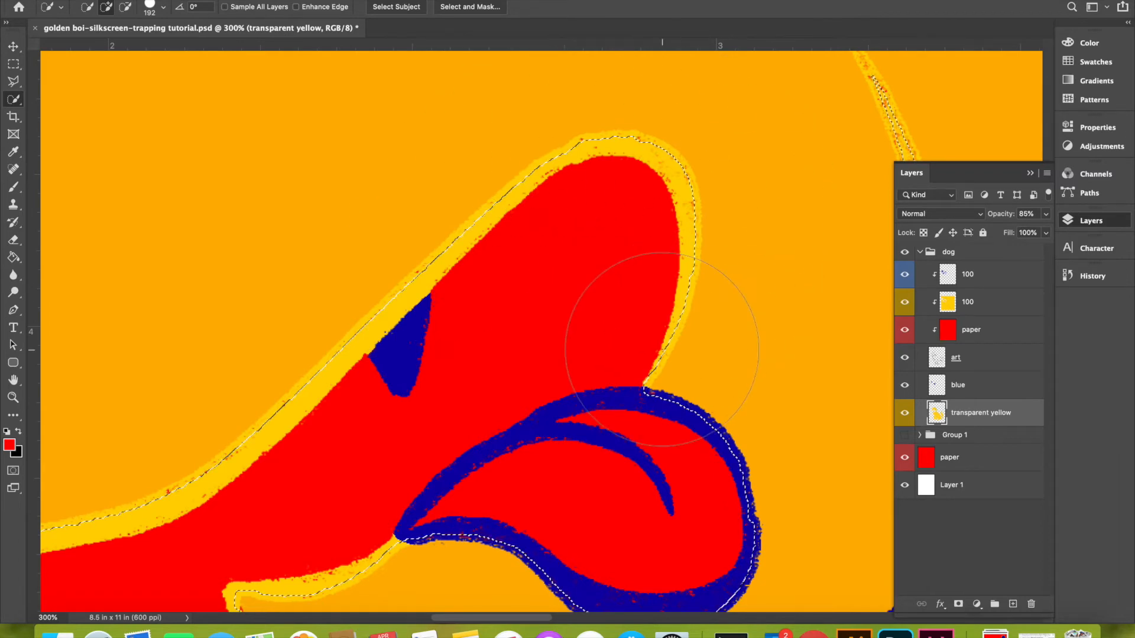
key("ctrl+d")
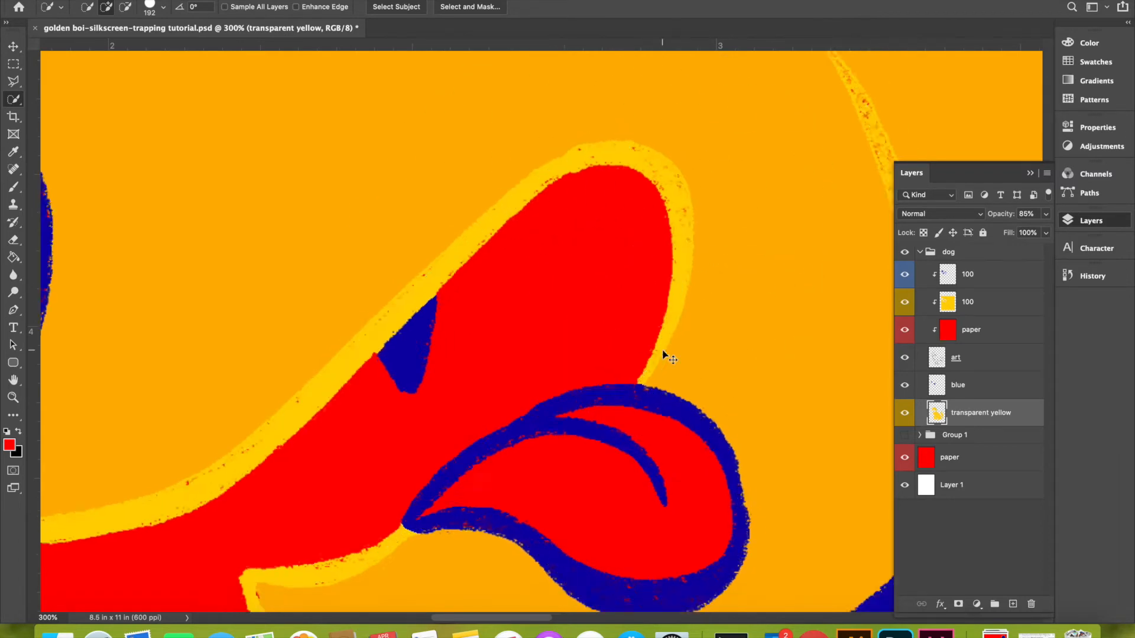
key("ctrl+minus")
key("ctrl+minus")
key("ctrl+minus")
key("ctrl+minus")
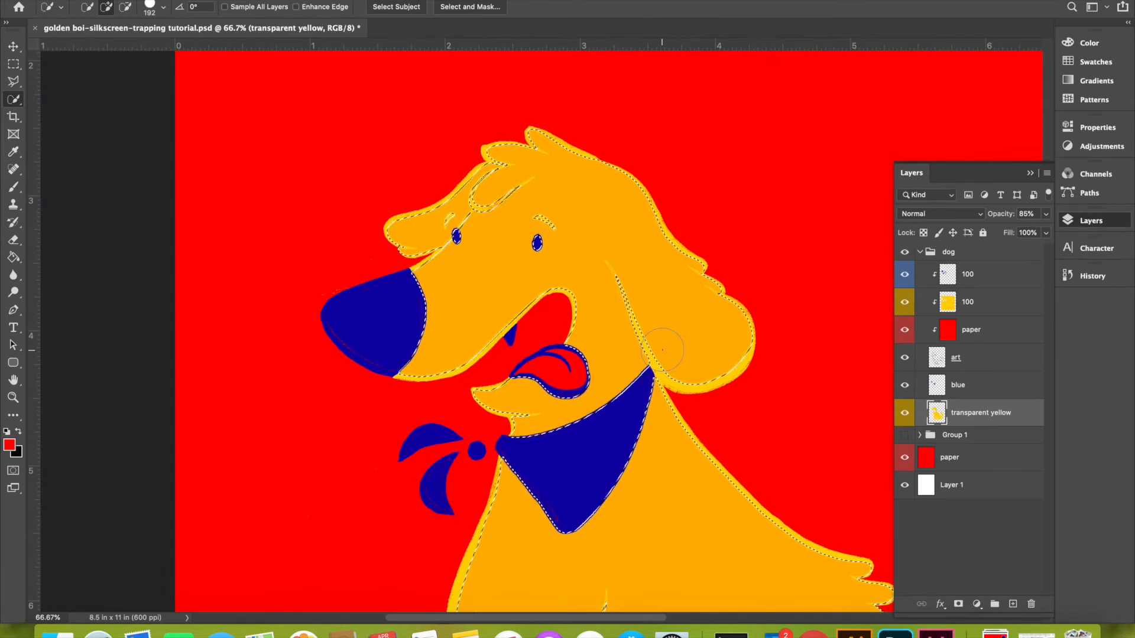
Fill the expanded selection on the transparent yellow layer with black, using Normal mode at 100% opacity.
left_click(133, 0)
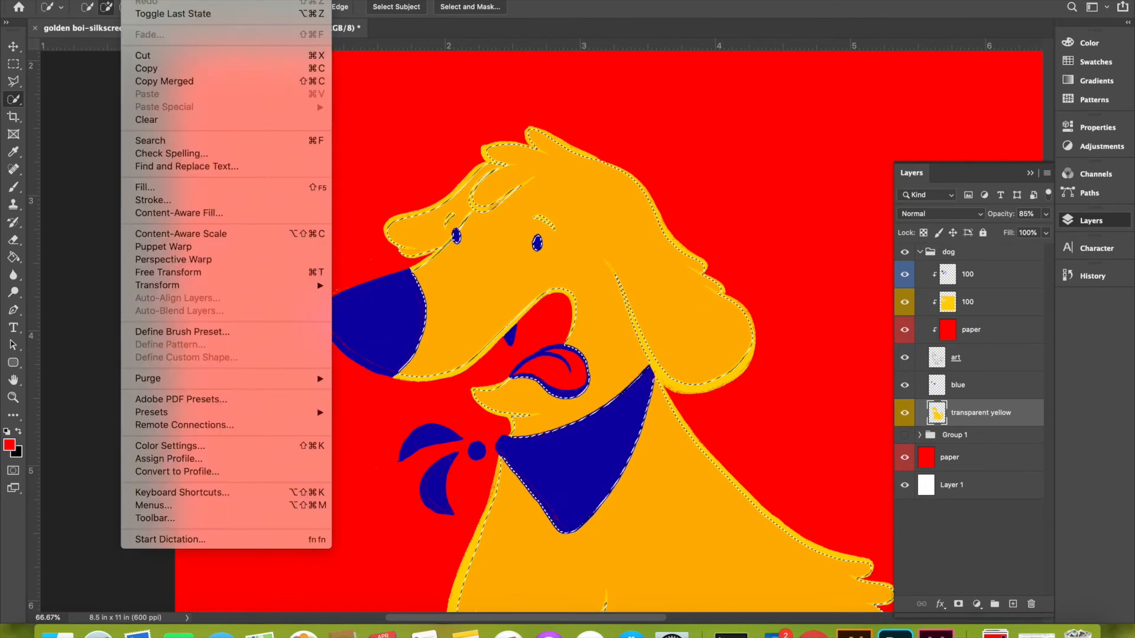
left_click(144, 186)
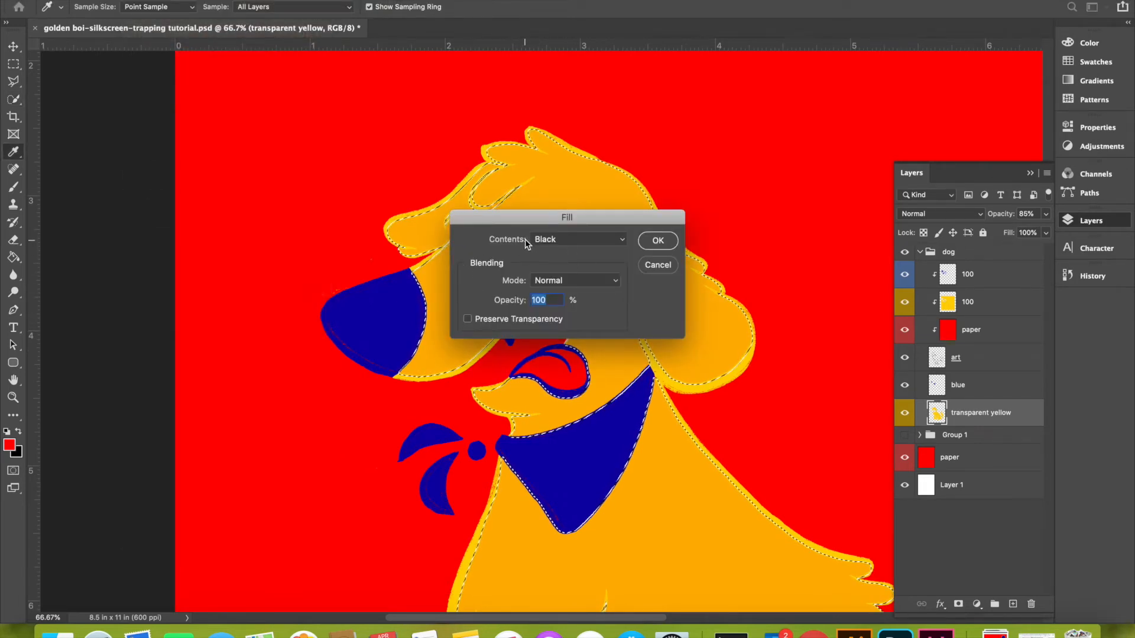
left_click(552, 239)
left_click(552, 239)
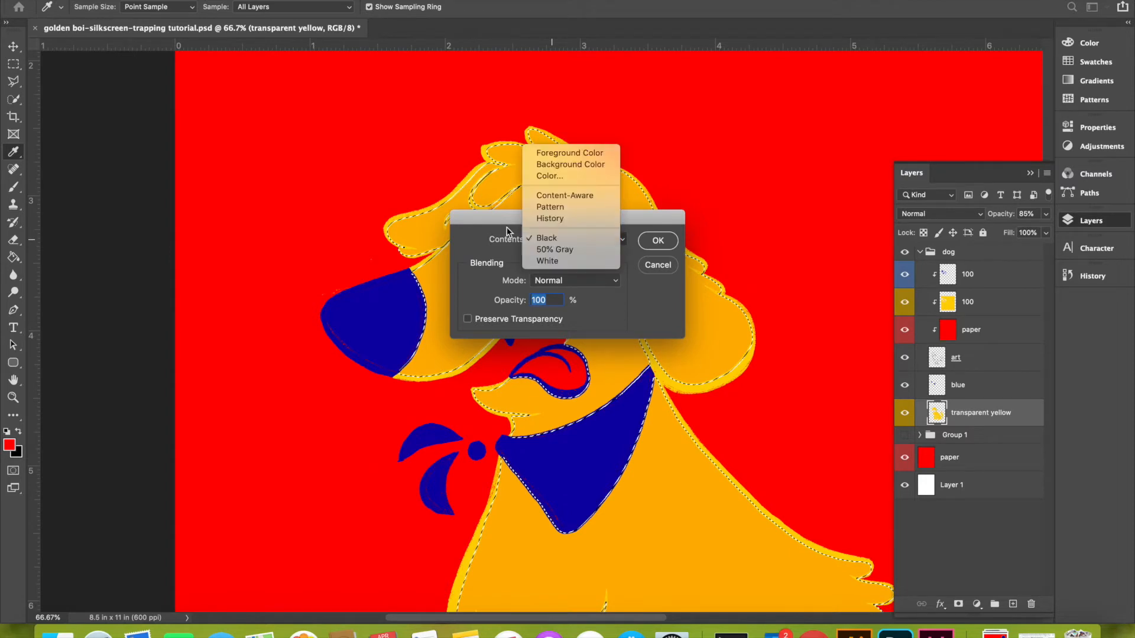
left_click(659, 244)
key("w")
scroll(661, 241, "down", 5)
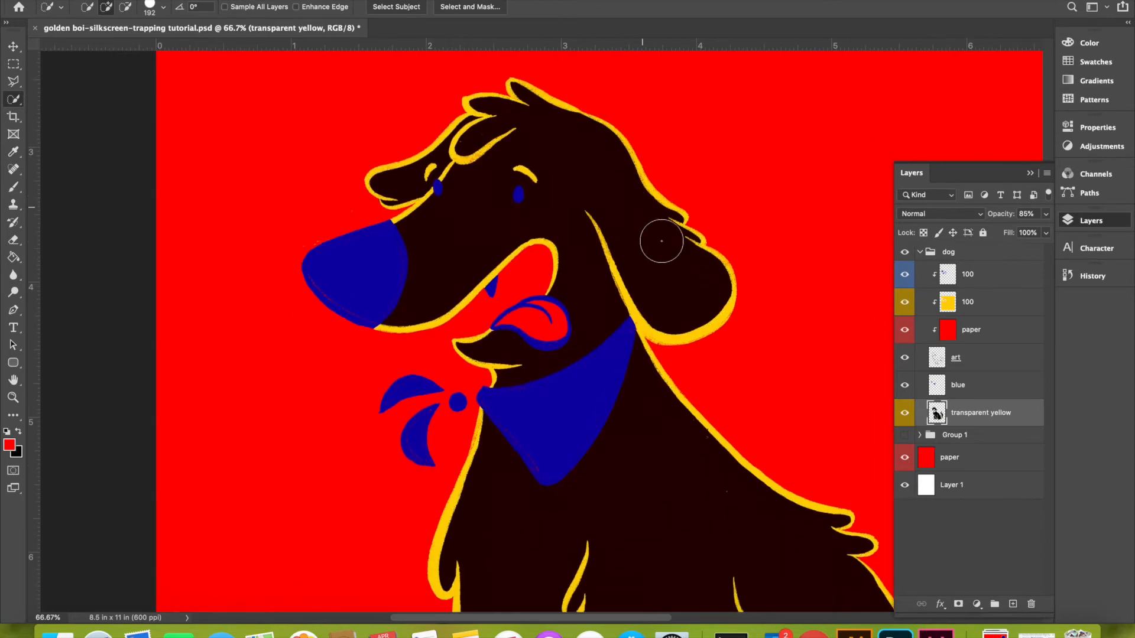
Clear the selection around the dog's black-filled shape.
scroll(661, 240, "up", 5)
key("ctrl+d")
scroll(662, 241, "right", 2)
key("ctrl+shift+d")
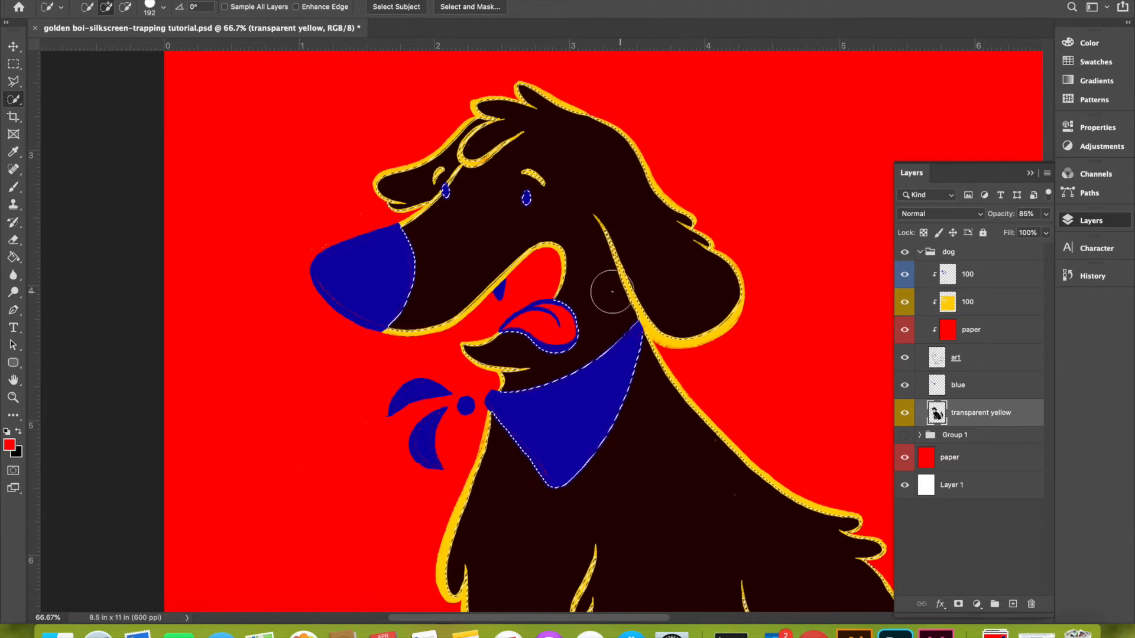
key("ctrl+d")
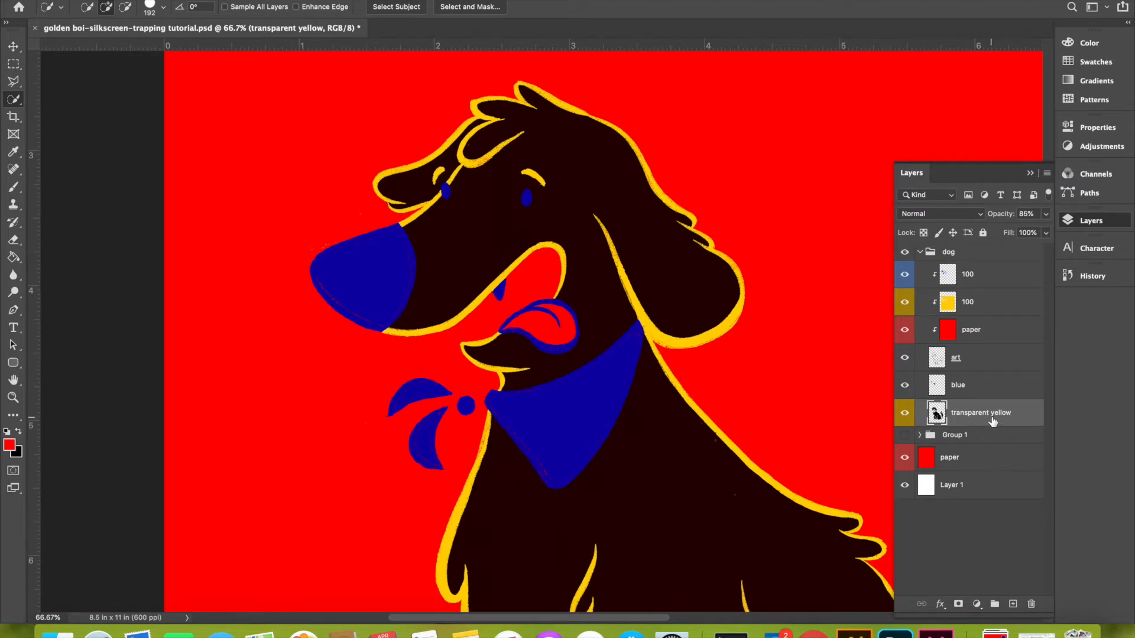
Examine the black fill against the yellow outlines around the dog's head, mouth and chest.
scroll(604, 482, "right", 3)
scroll(604, 482, "down", 2)
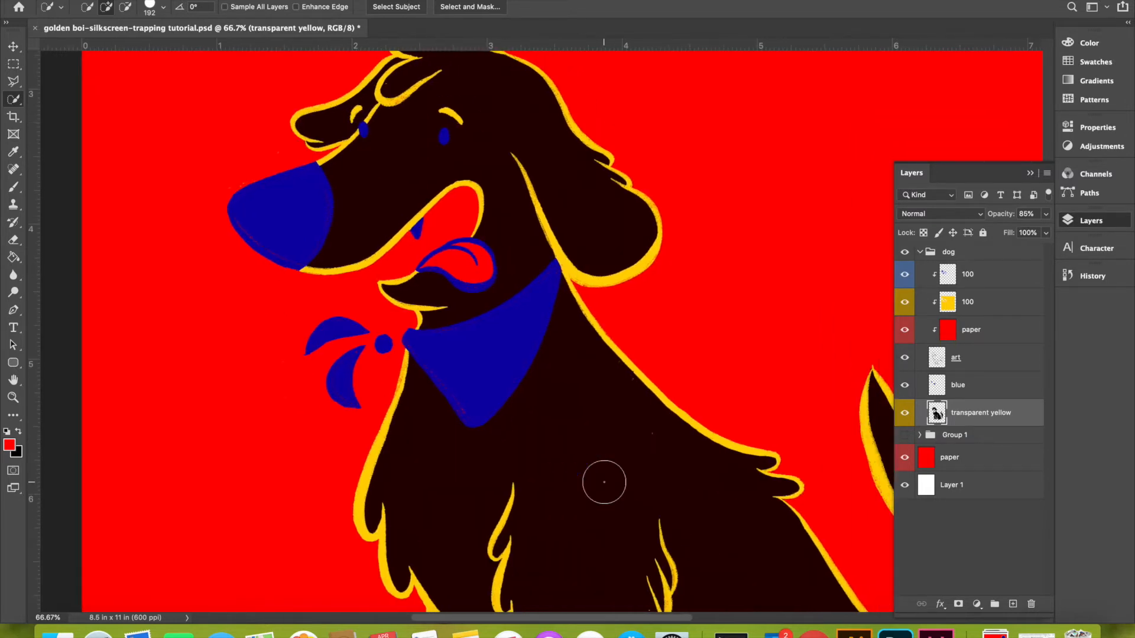
right_click(966, 416)
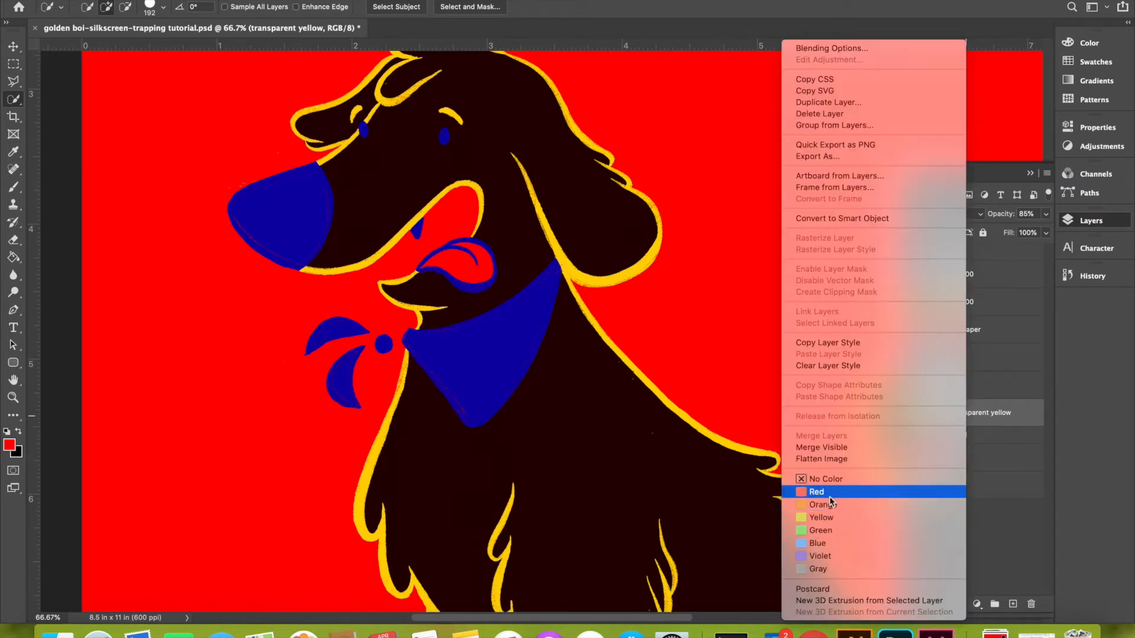
left_click(1002, 420)
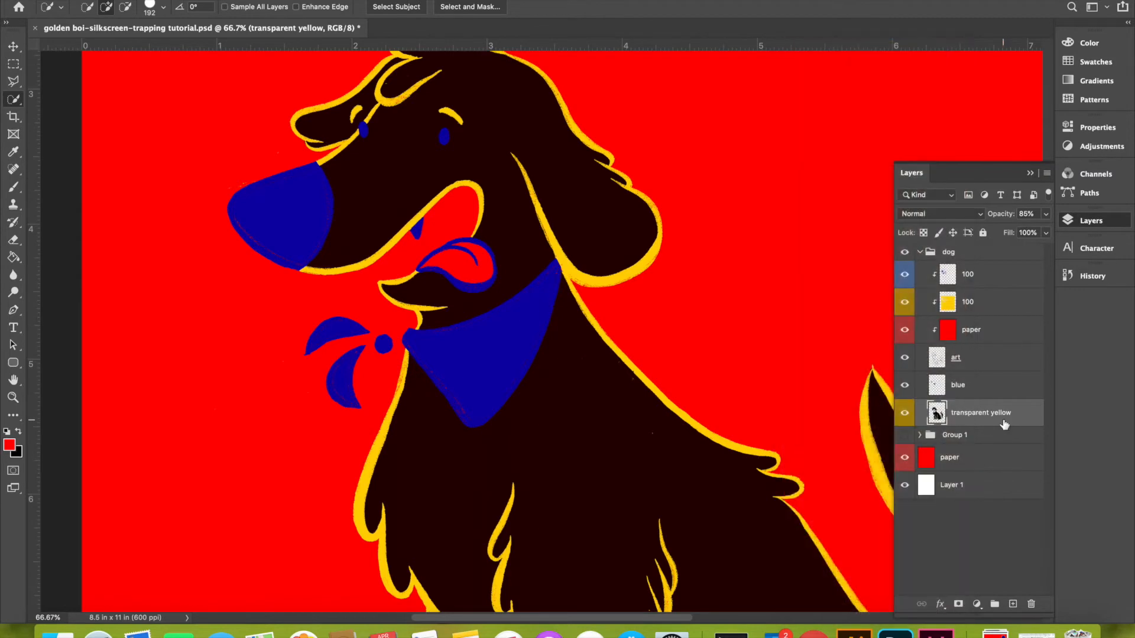
scroll(707, 369, "down", 3)
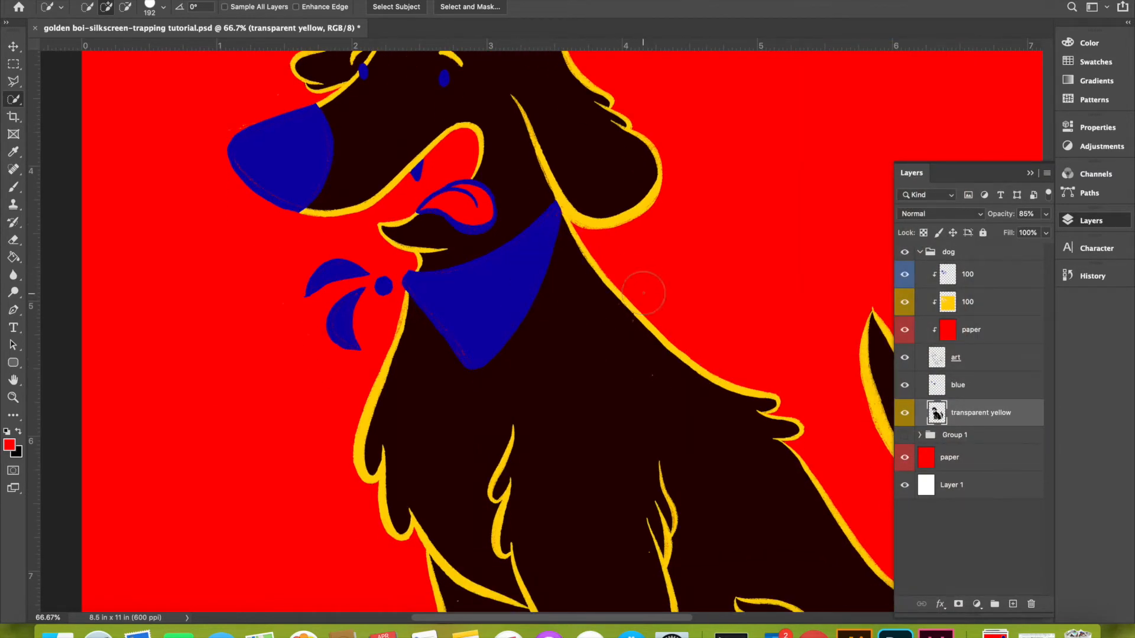
scroll(643, 293, "up", 5)
scroll(643, 292, "left", 2)
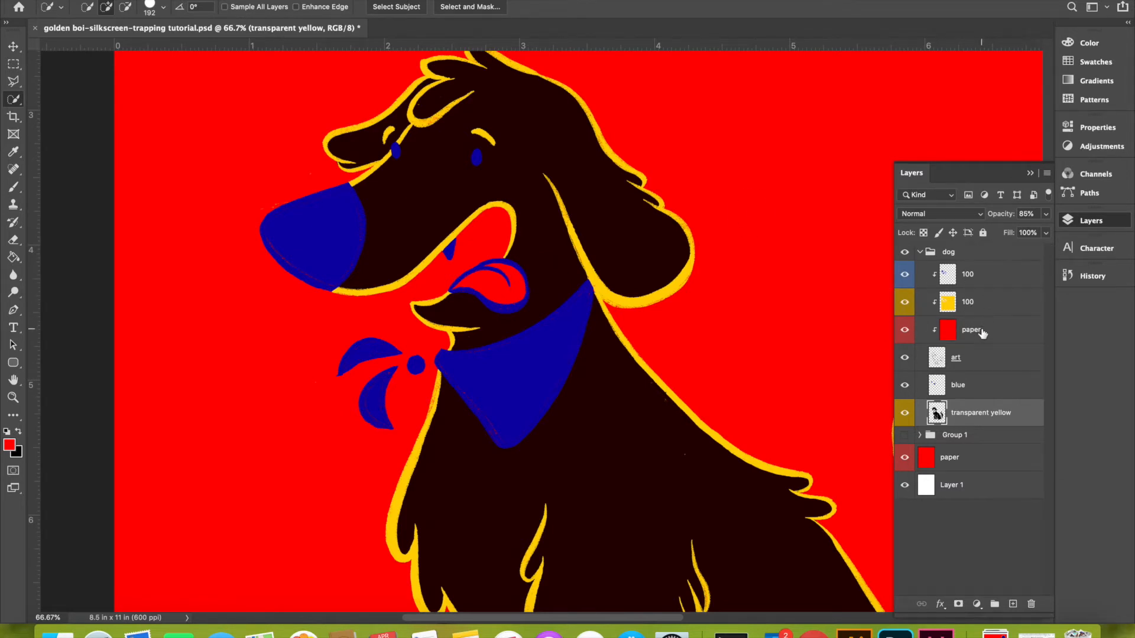
key("super+minus")
key("super+minus")
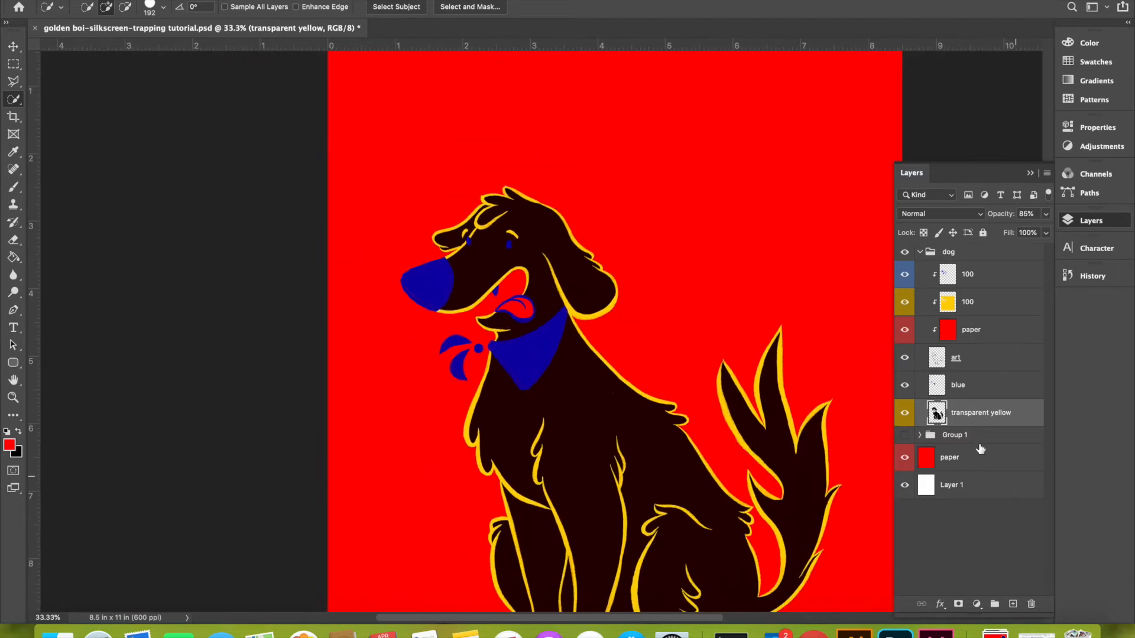
Load the blue layer's filled shapes as a selection and expand that selection.
left_click(957, 390)
left_click(936, 385, "super")
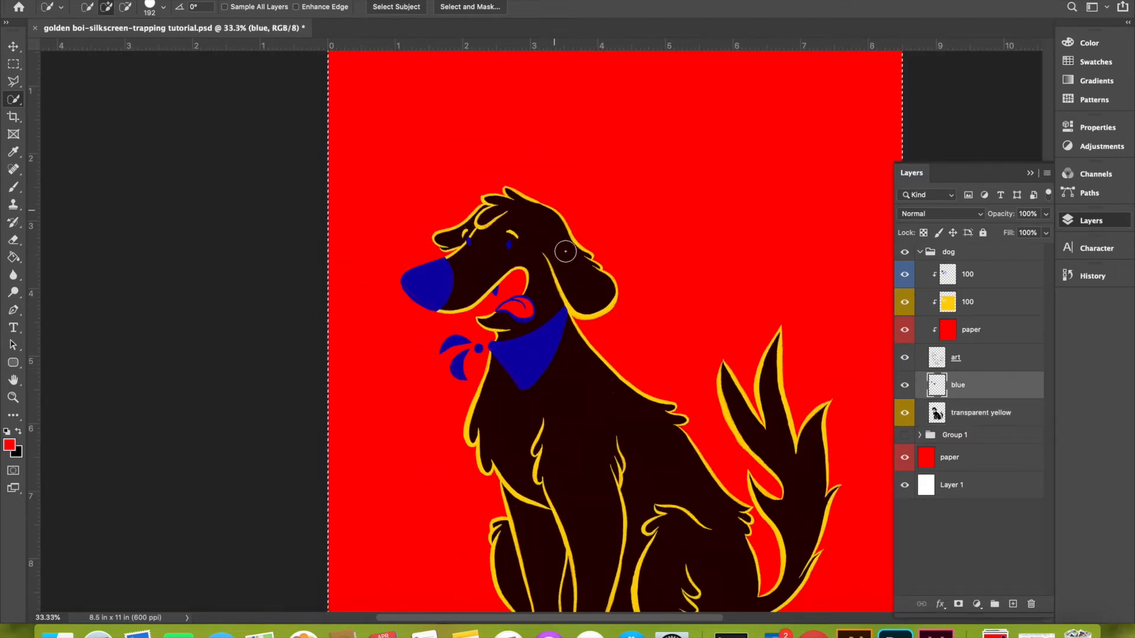
left_click(278, 0)
mouse_move(335, 167)
left_click(476, 198)
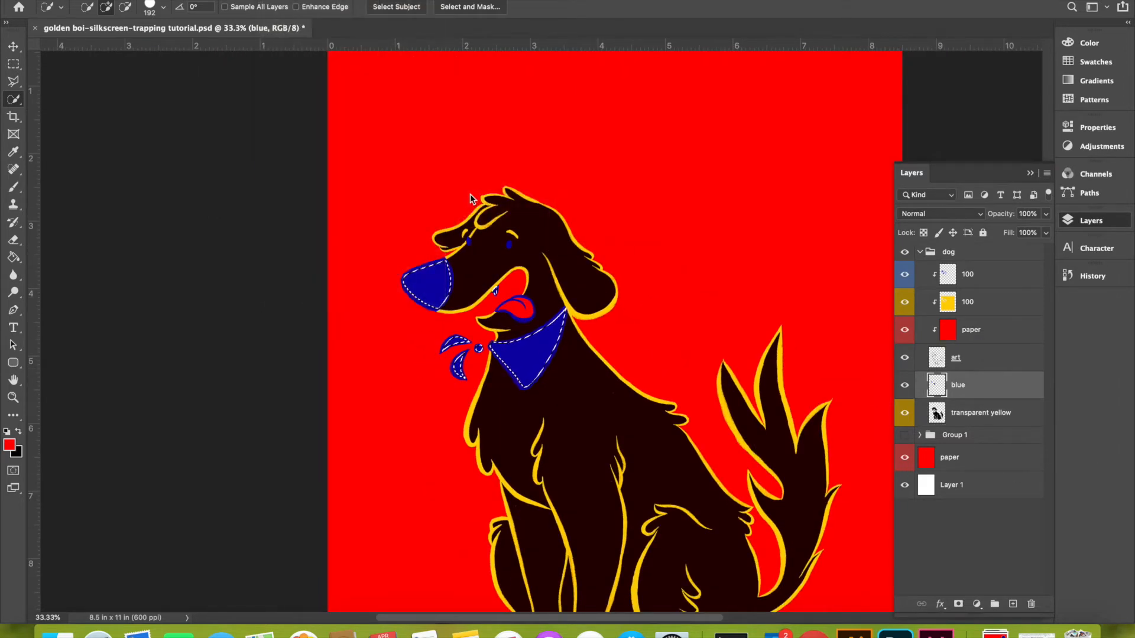
left_click(638, 287)
Fill the expanded selection on the blue layer with black at 100% opacity, then deselect and label the layer blue.
left_click(131, 3)
left_click(140, 192)
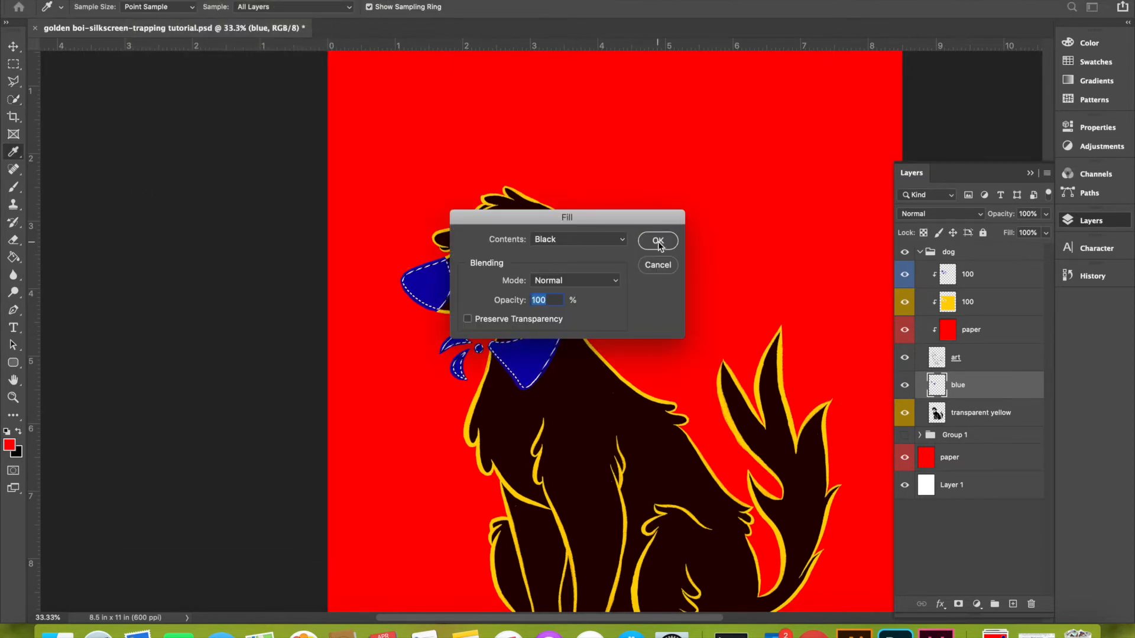
left_click(729, 241)
right_click(962, 387)
left_click(828, 529)
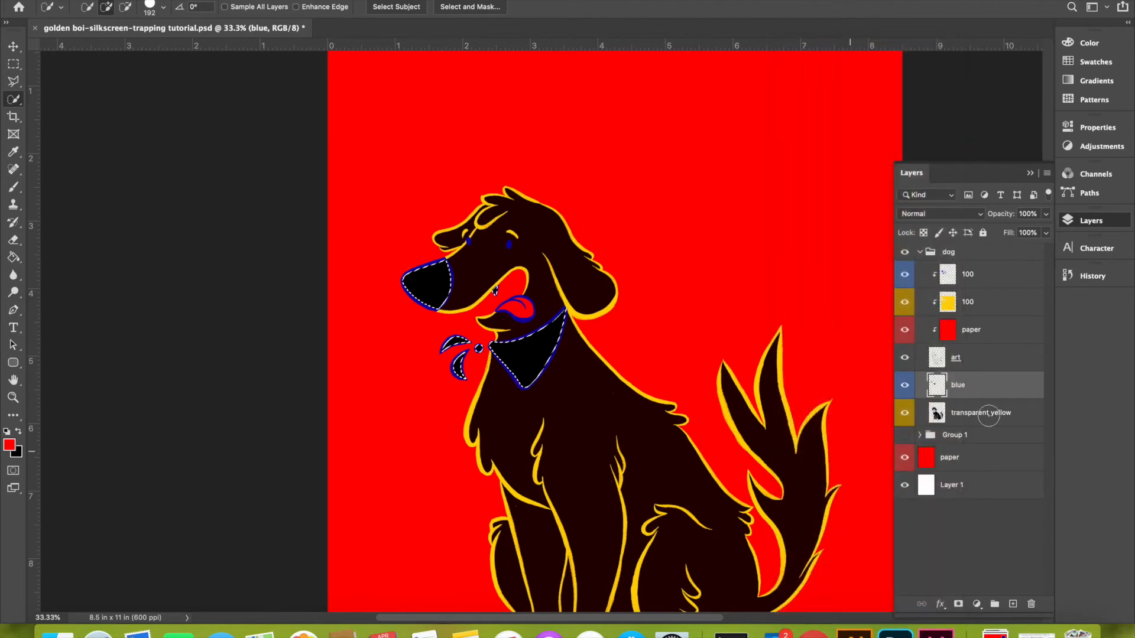
key("super+d")
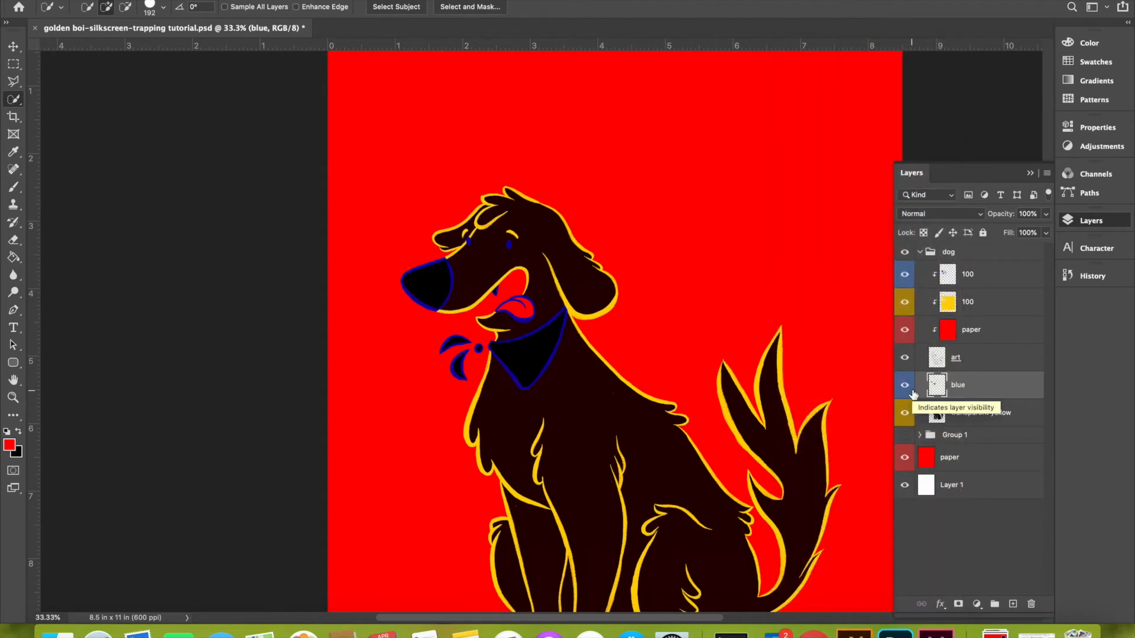
key("super+minus")
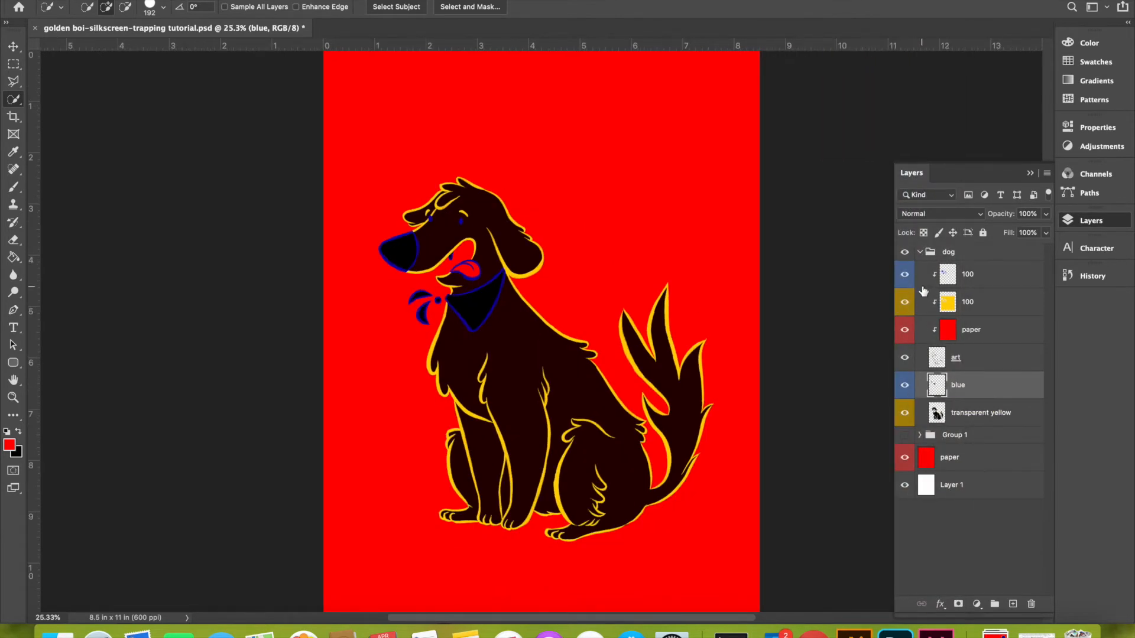
Activate the Paint Bucket tool and set the foreground colour to white.
key("g")
key("d")
key("x")
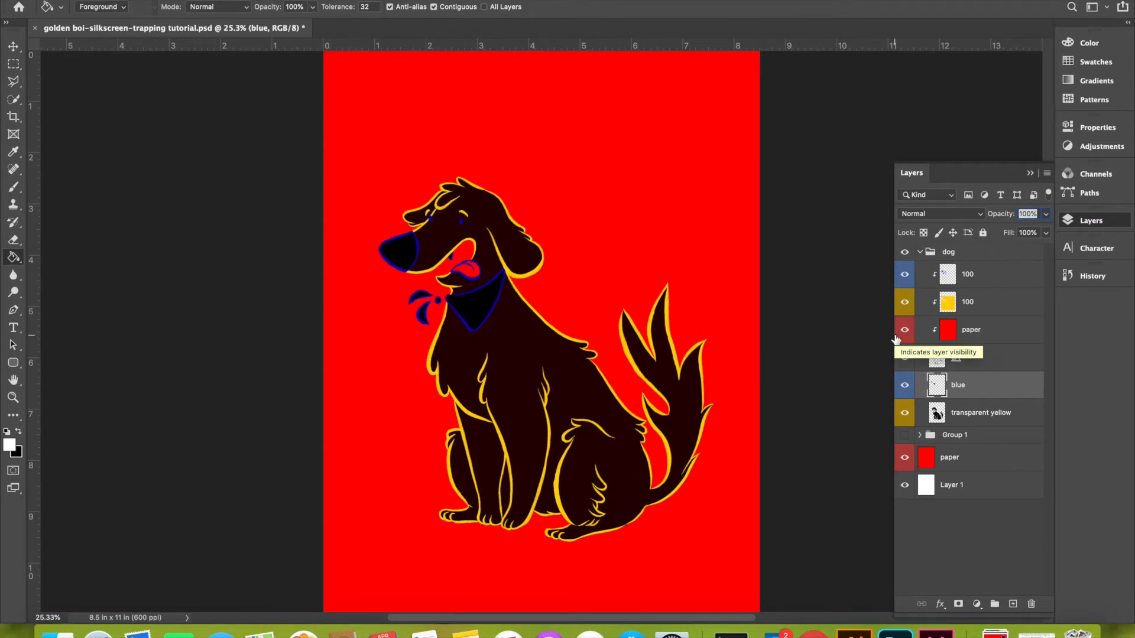
Select the contents of the clipped yellow 100 layer, fill them with black at 100% opacity, and make the blue 100 layer active.
left_click(978, 308)
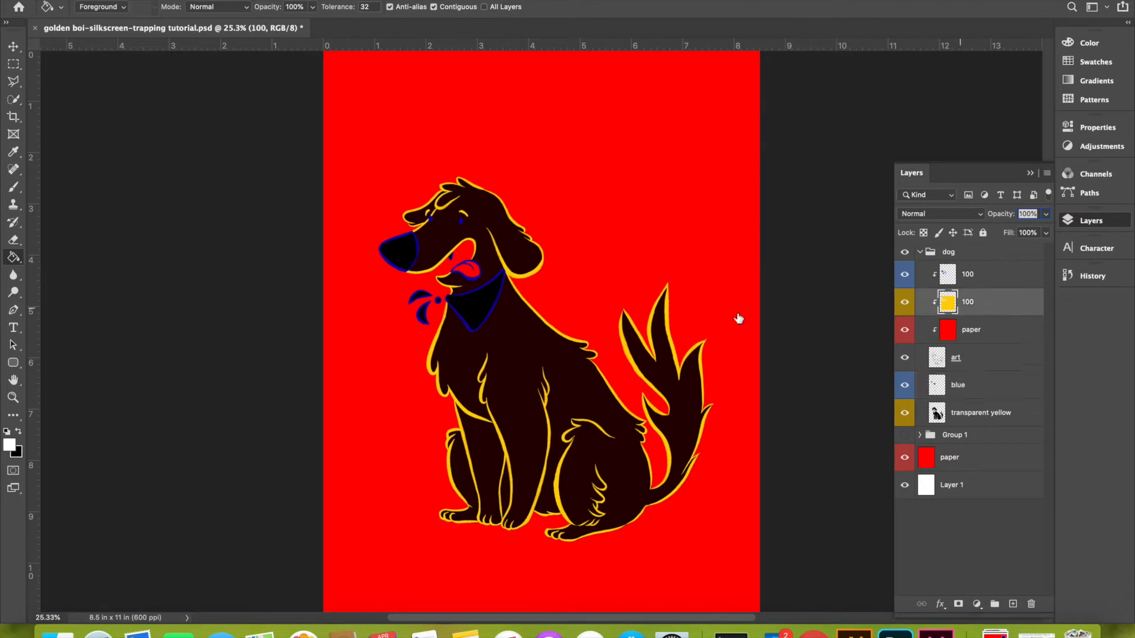
left_click(13, 99)
left_click(486, 341)
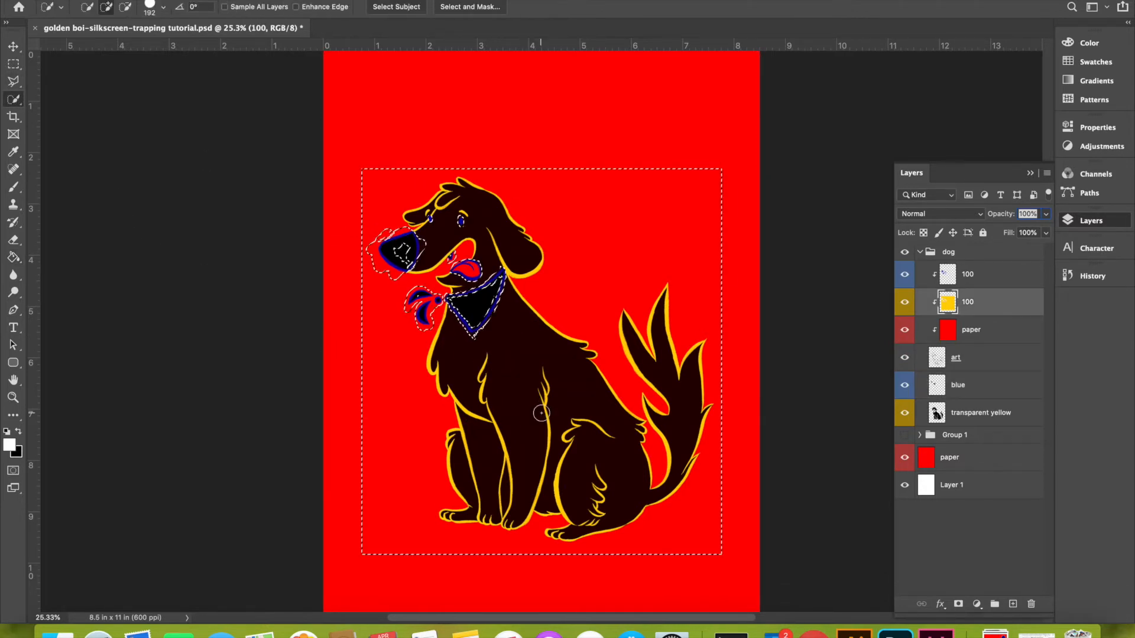
left_click(137, 0)
left_click(148, 187)
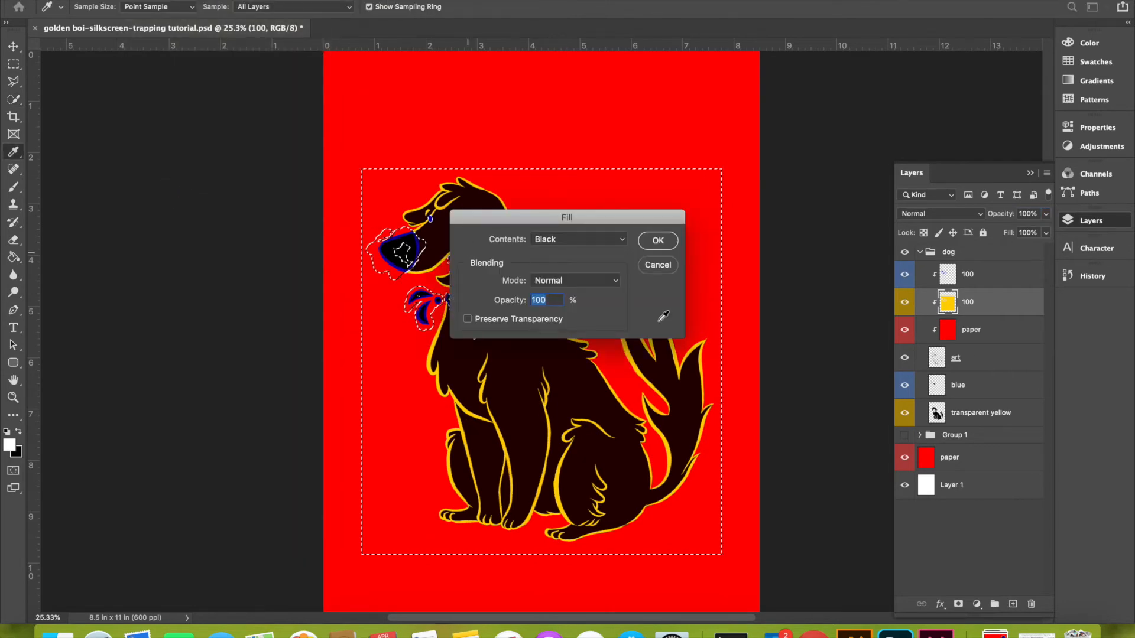
left_click(662, 243)
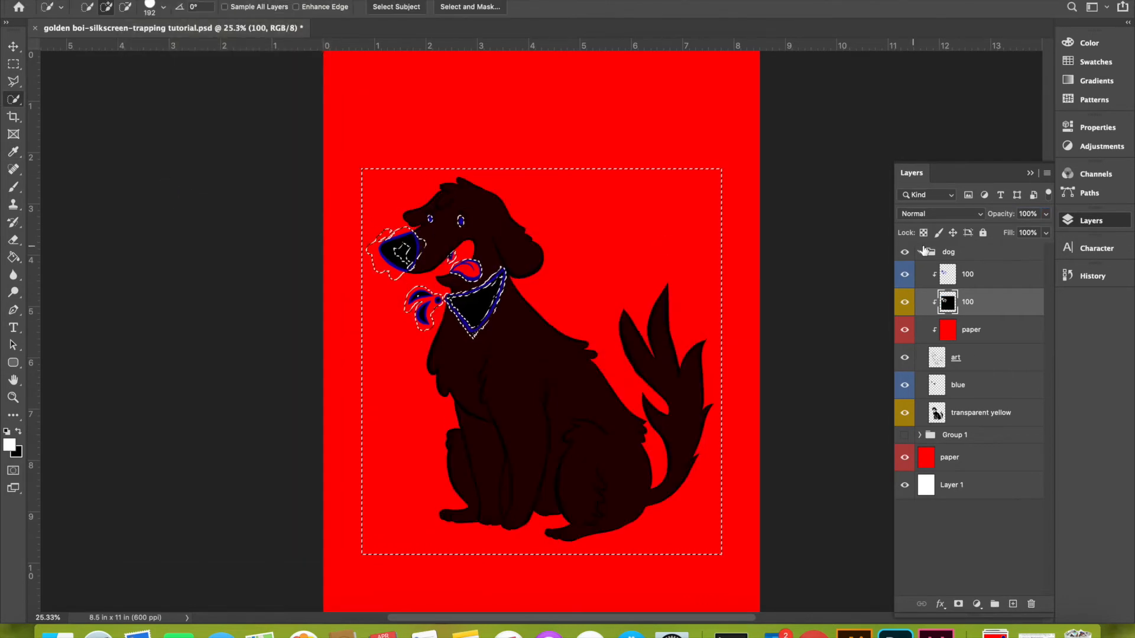
left_click(968, 274)
key("super+d")
left_click_drag(589, 389, 407, 393)
key("super+z")
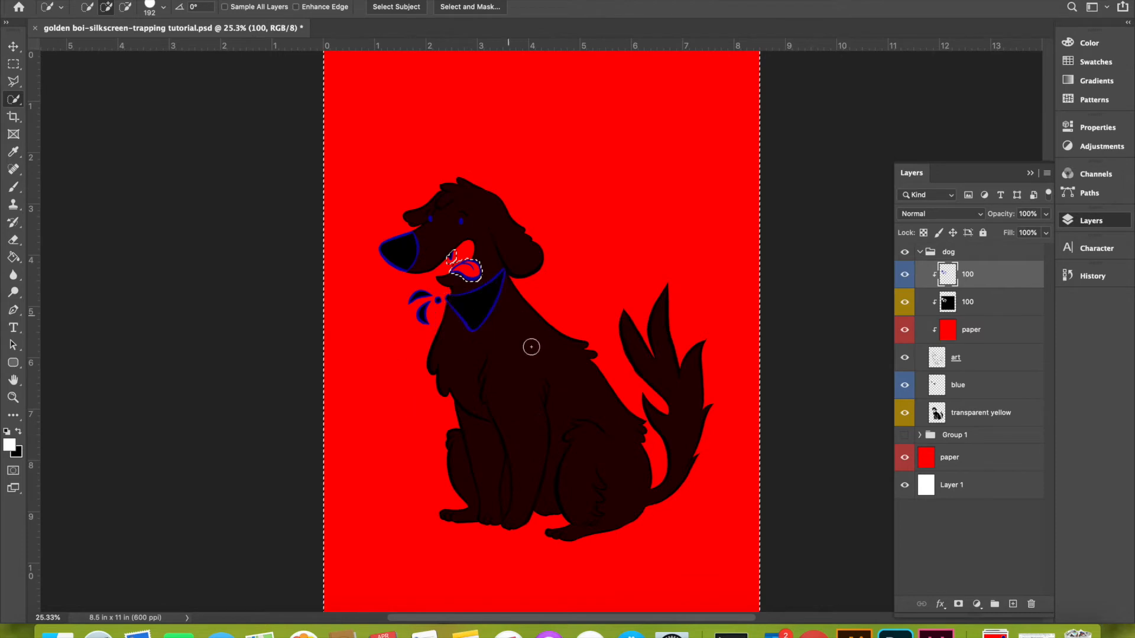
key("super+z")
Fill the selected areas on the blue 100 layer with black, using Normal mode at 100% opacity, and clear the selection.
left_click(137, 0)
left_click(142, 187)
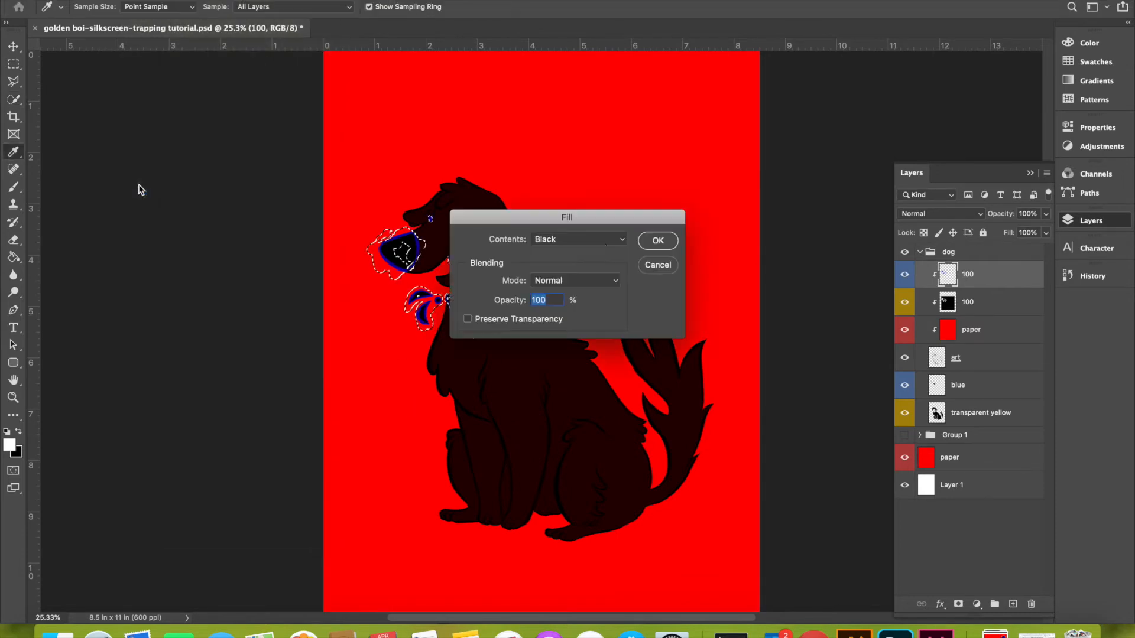
key("Return")
key("super+d")
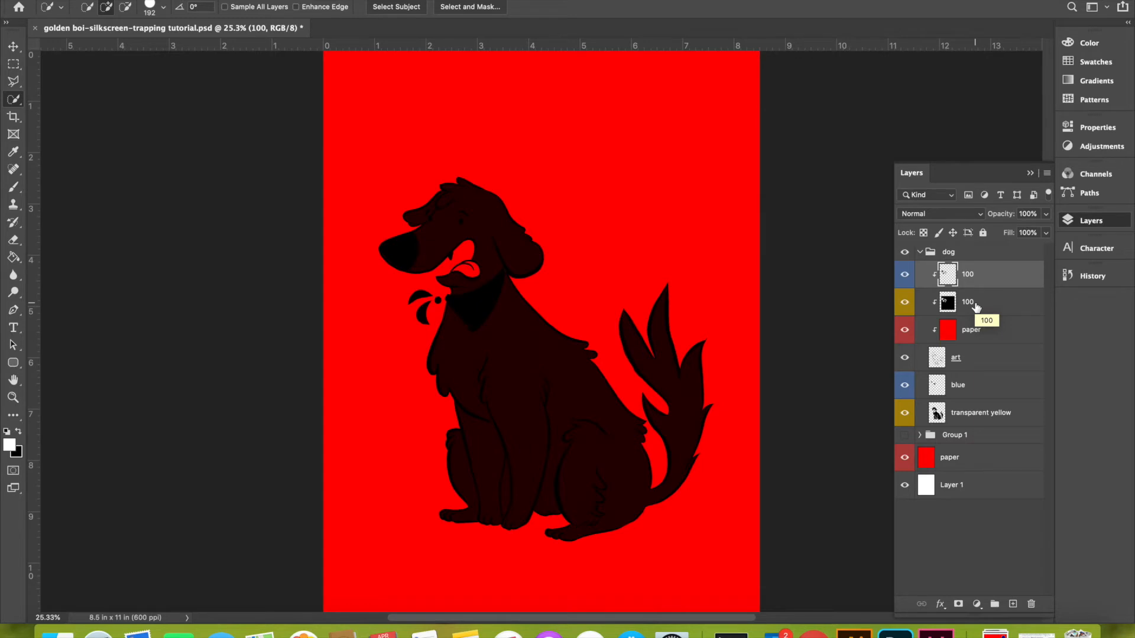
Release the clipping of the layers above art and delete the red paper layer inside the dog group.
left_click(960, 340, "alt")
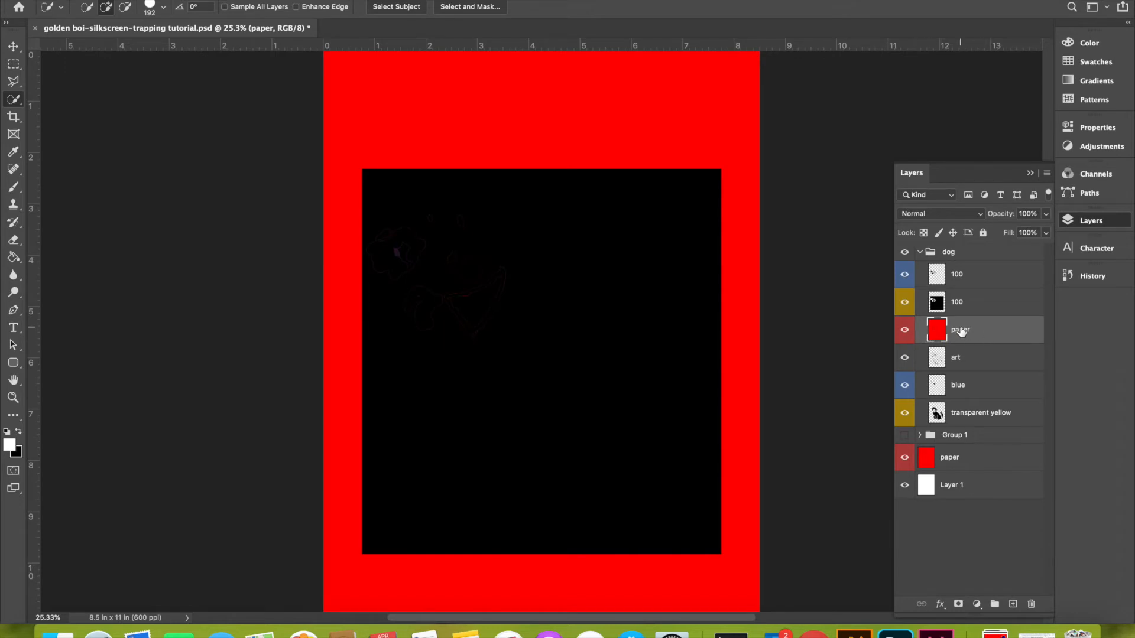
key("Delete")
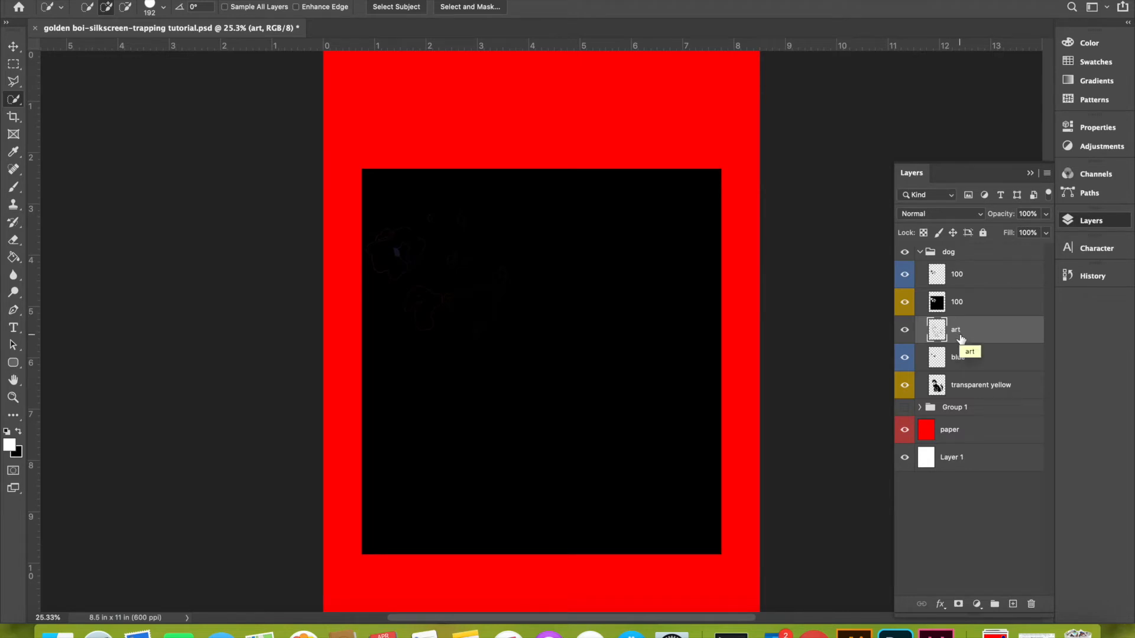
Duplicate the art layer between the two 100 layers, and clip each 100 layer to the art layer directly beneath it.
right_click(960, 339)
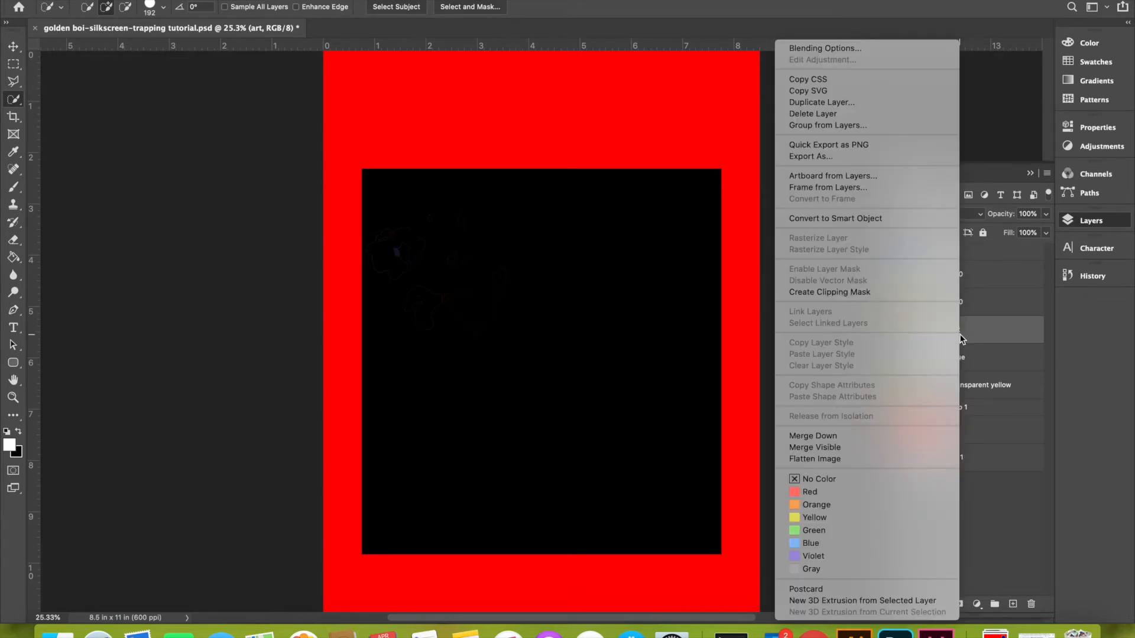
left_click(882, 103)
left_click(692, 256)
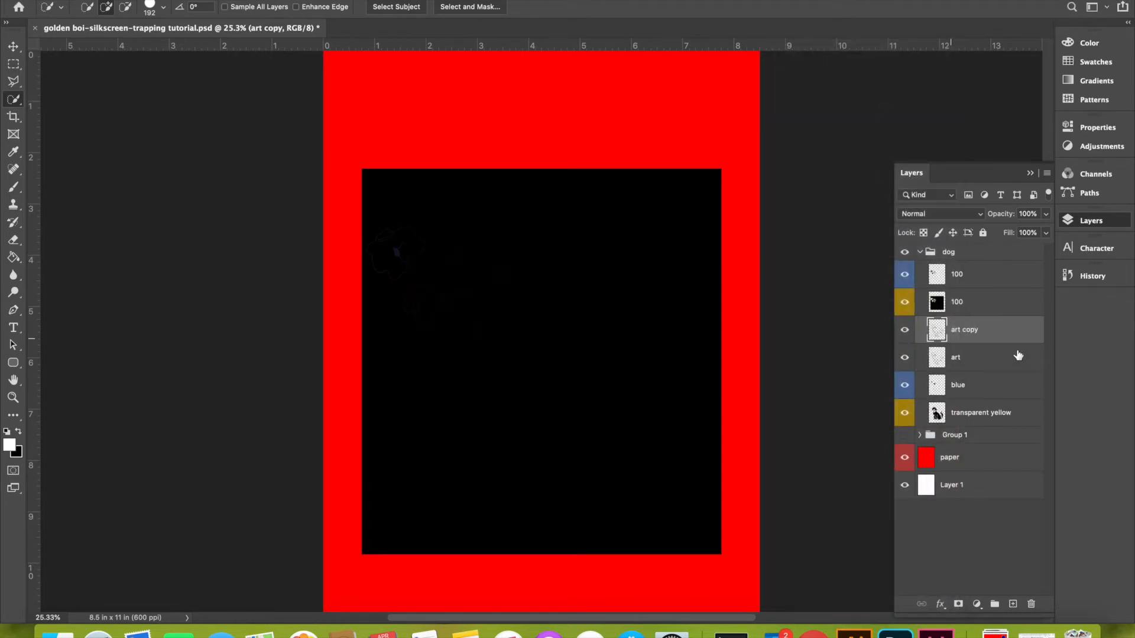
left_click_drag(968, 329, 959, 290)
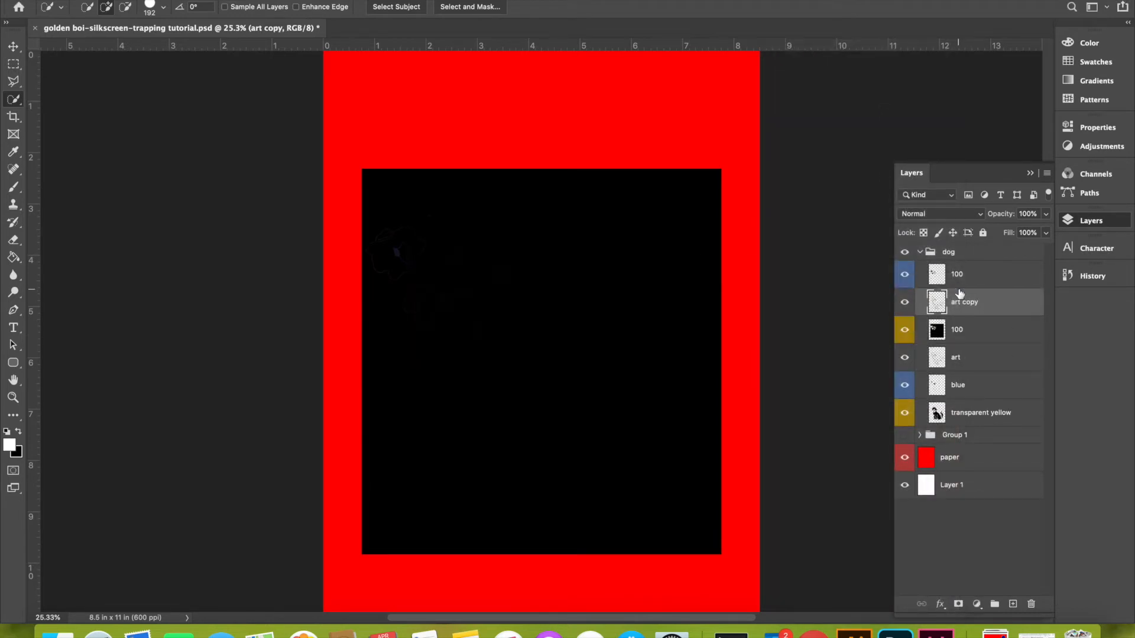
left_click(957, 343, "alt")
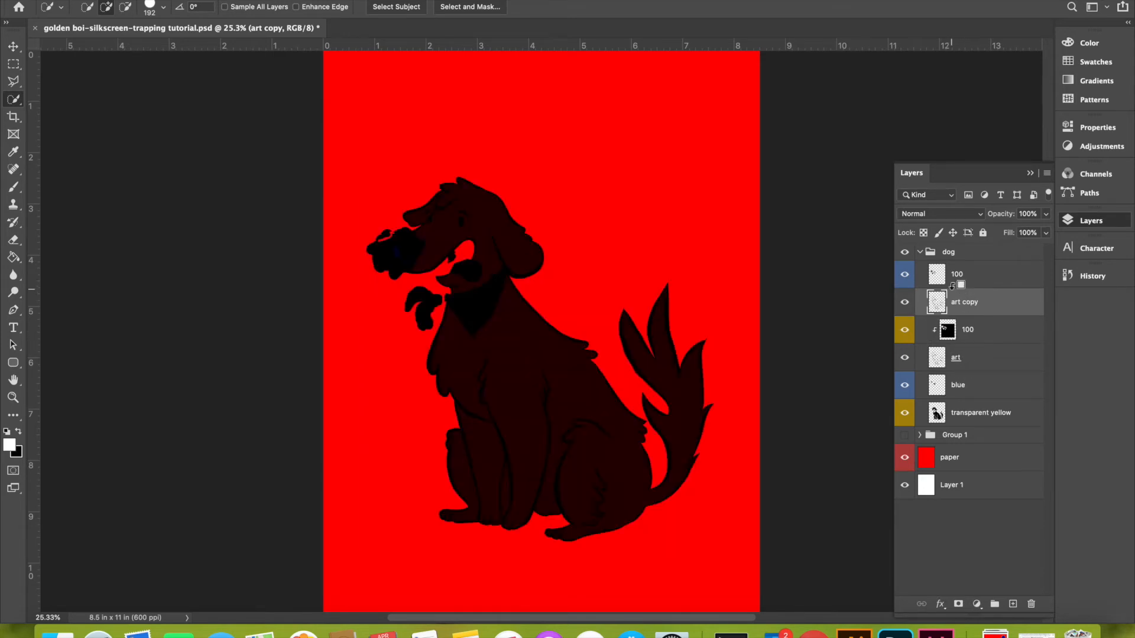
left_click(952, 288, "alt")
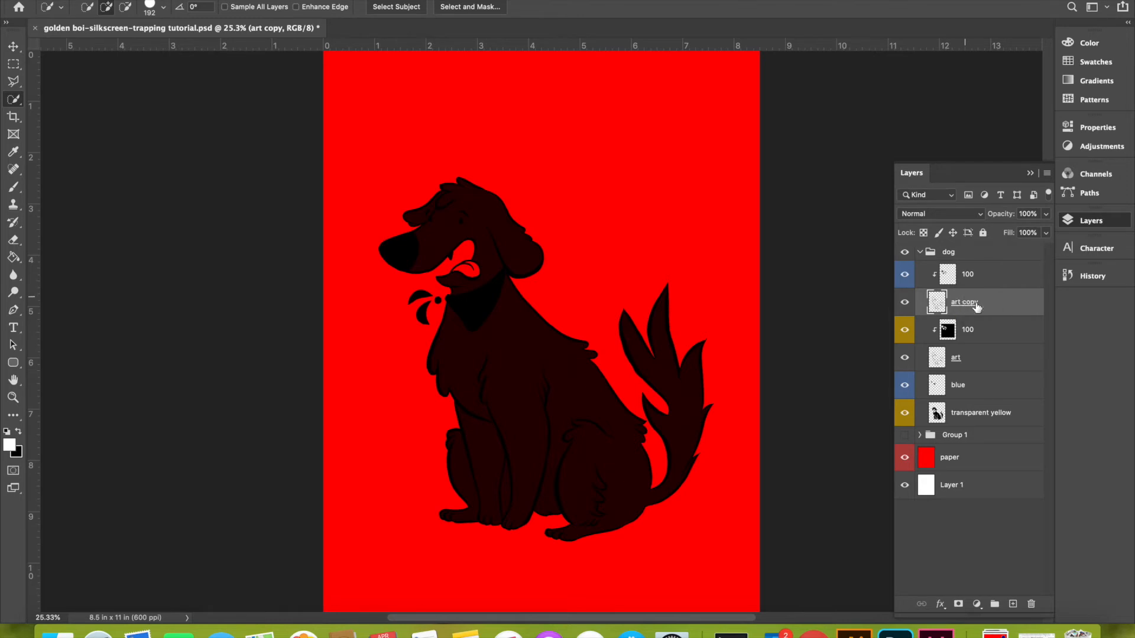
Add an empty clipped layer directly above art copy and another directly above art.
left_click(1013, 604)
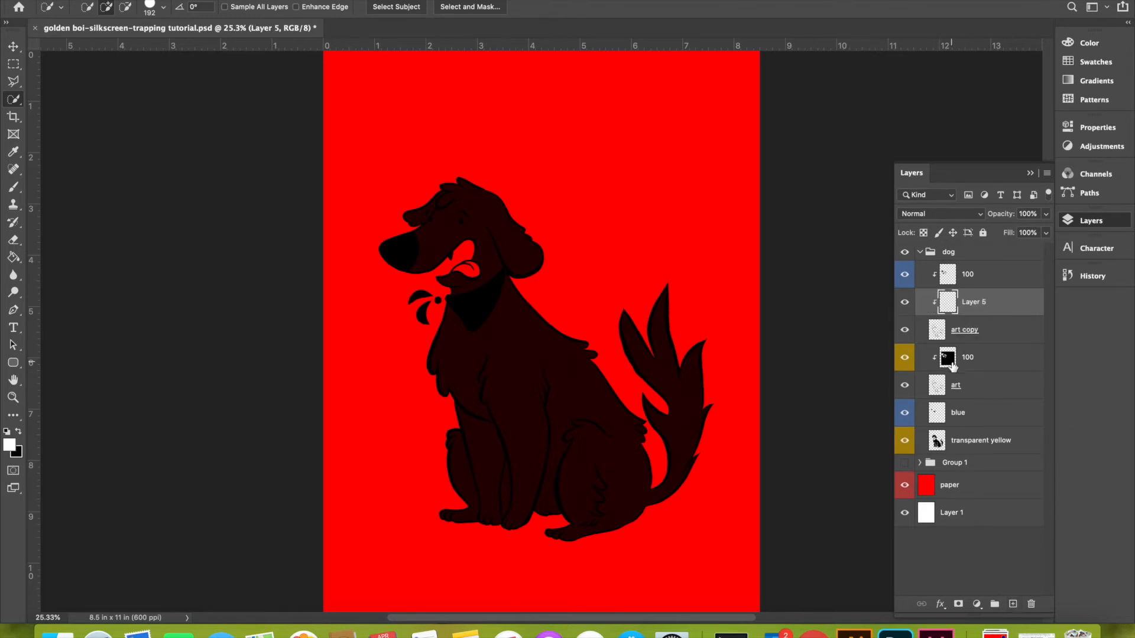
left_click(949, 383)
left_click(1012, 604)
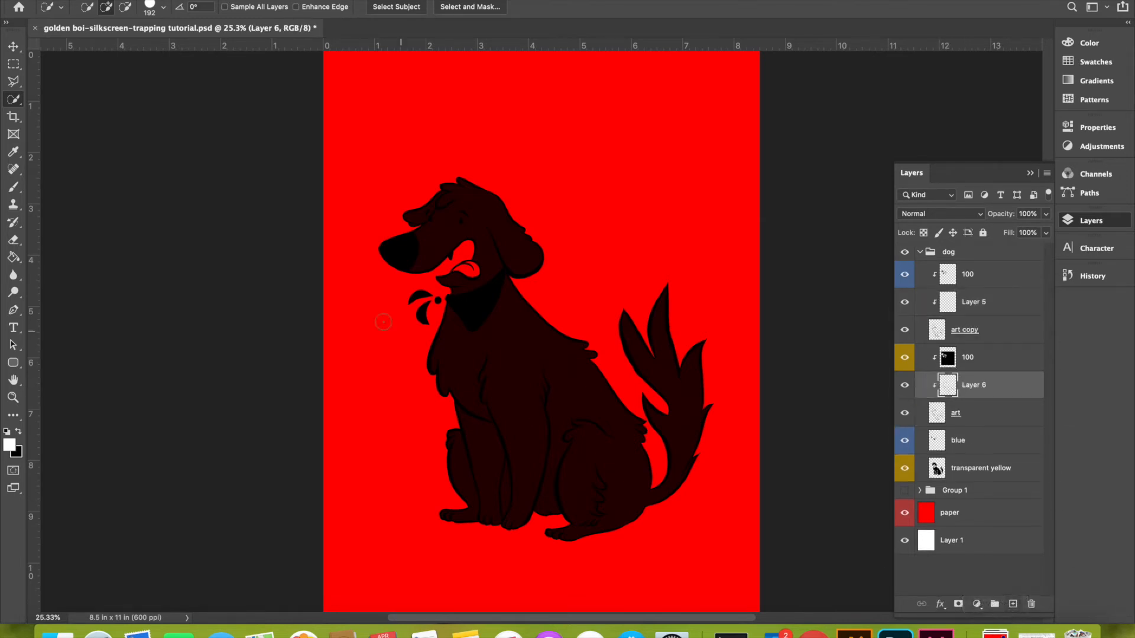
Fill both new clipped layers above the art layers with white using the Paint Bucket.
left_click(13, 186)
left_click(13, 257)
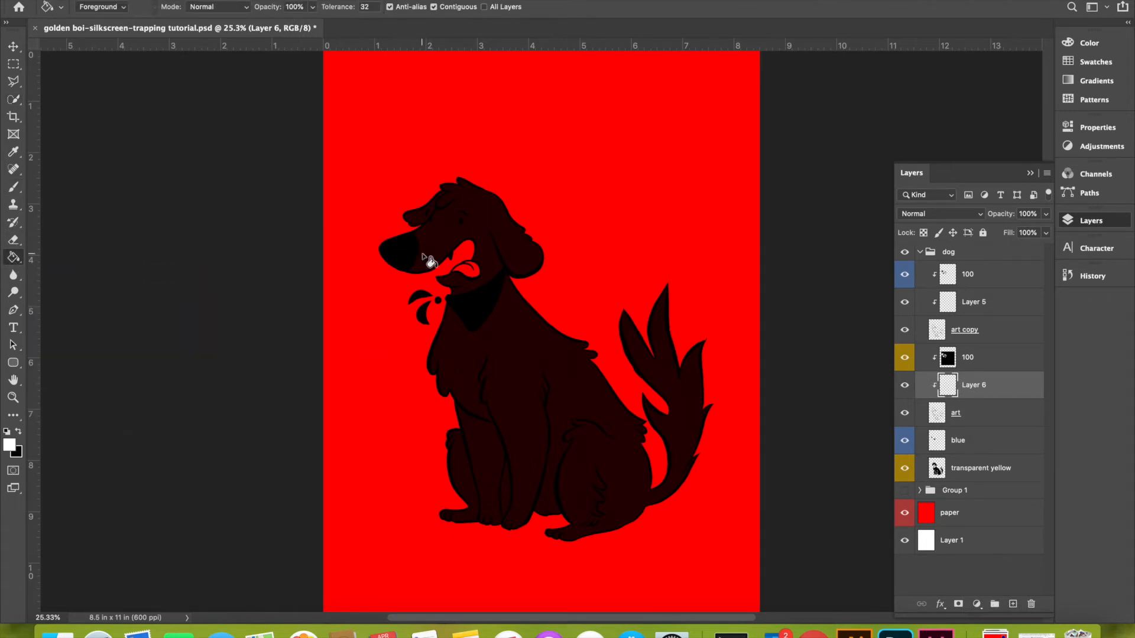
left_click(446, 267)
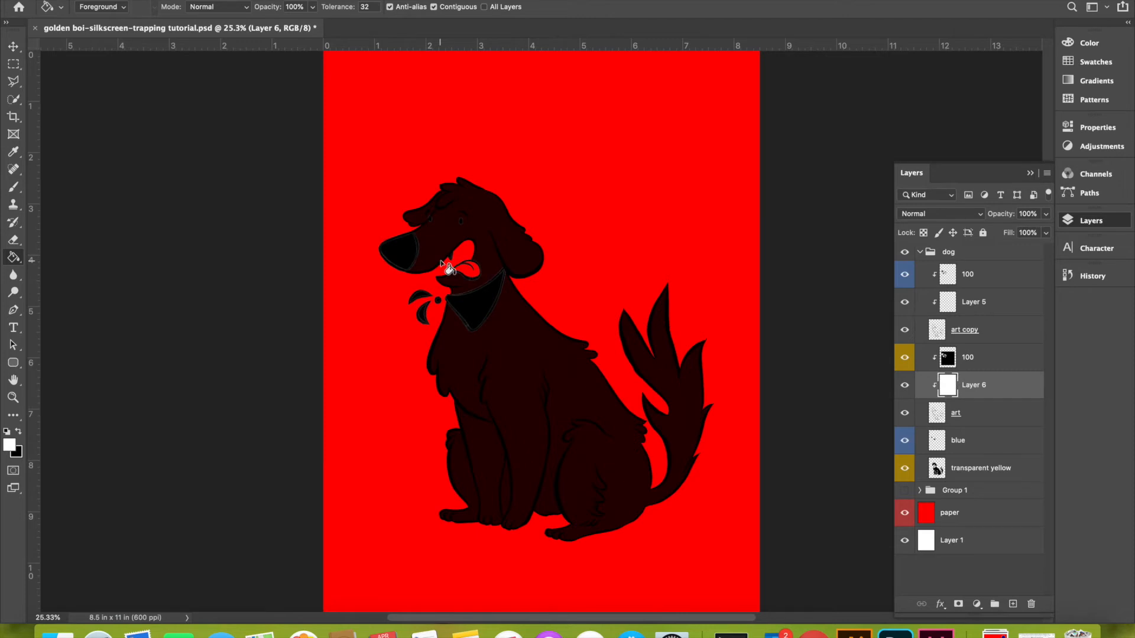
left_click(981, 306)
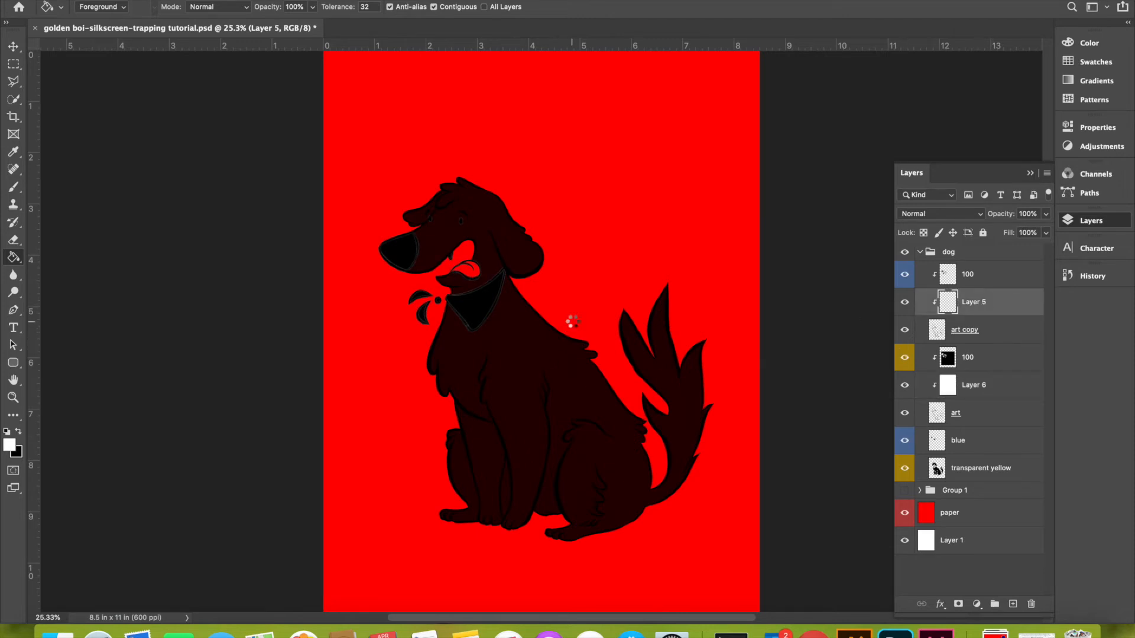
Merge the art copy layer with its clipped white layer and the blue 100 layer.
left_click(965, 332)
left_click(963, 283, "shift")
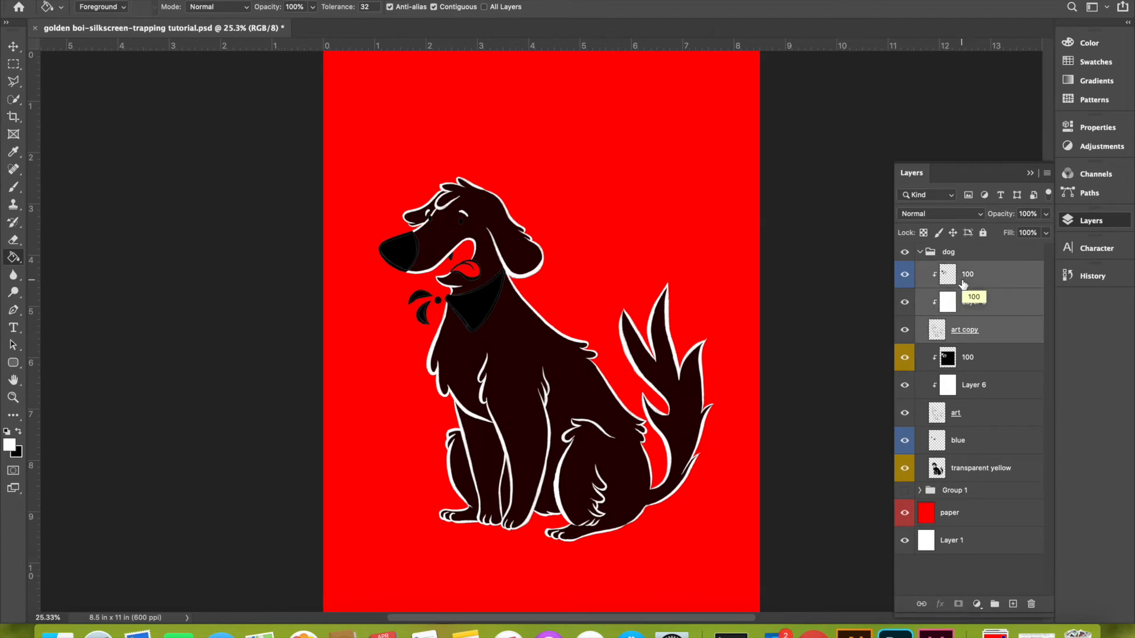
right_click(963, 284)
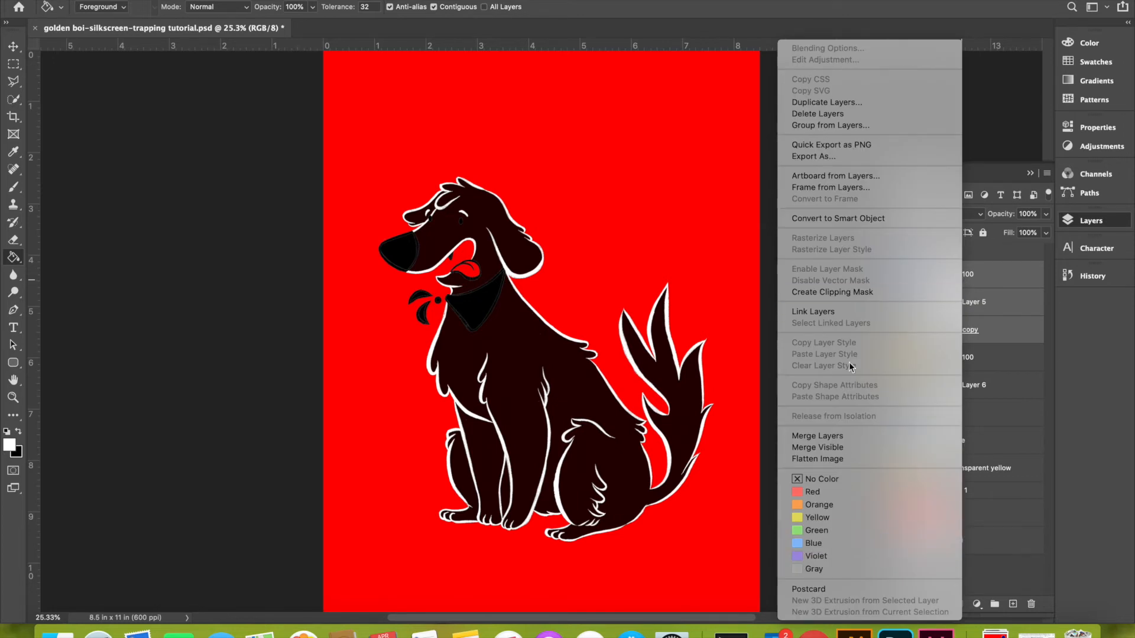
left_click(841, 435)
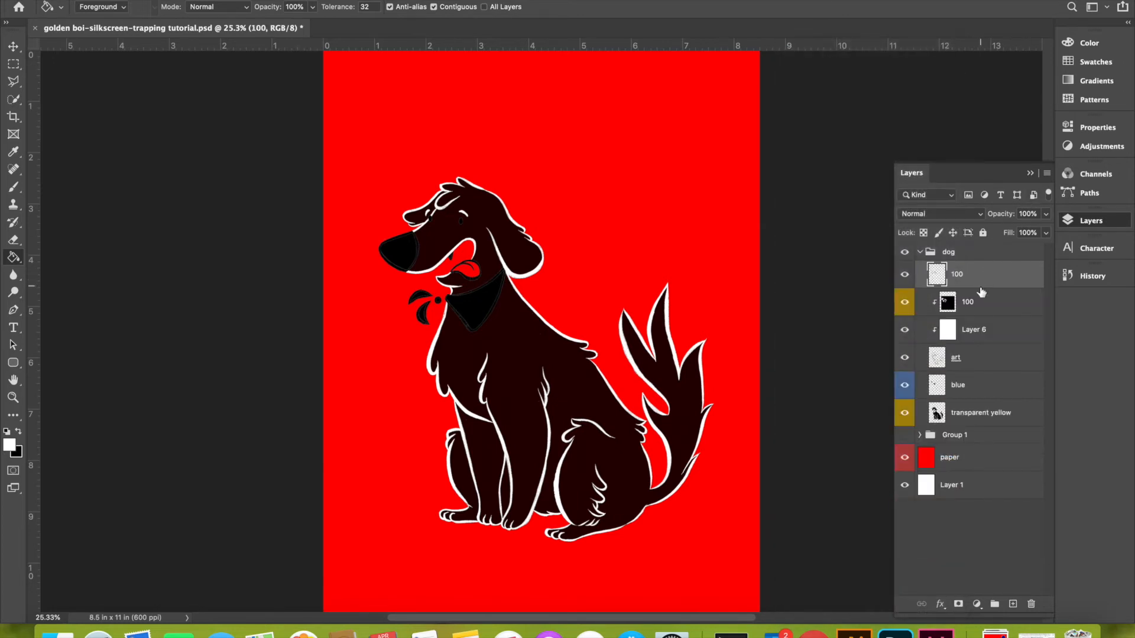
Merge the yellow-labelled 100 layer with Layer 6 and the art layer beneath it.
left_click(978, 308)
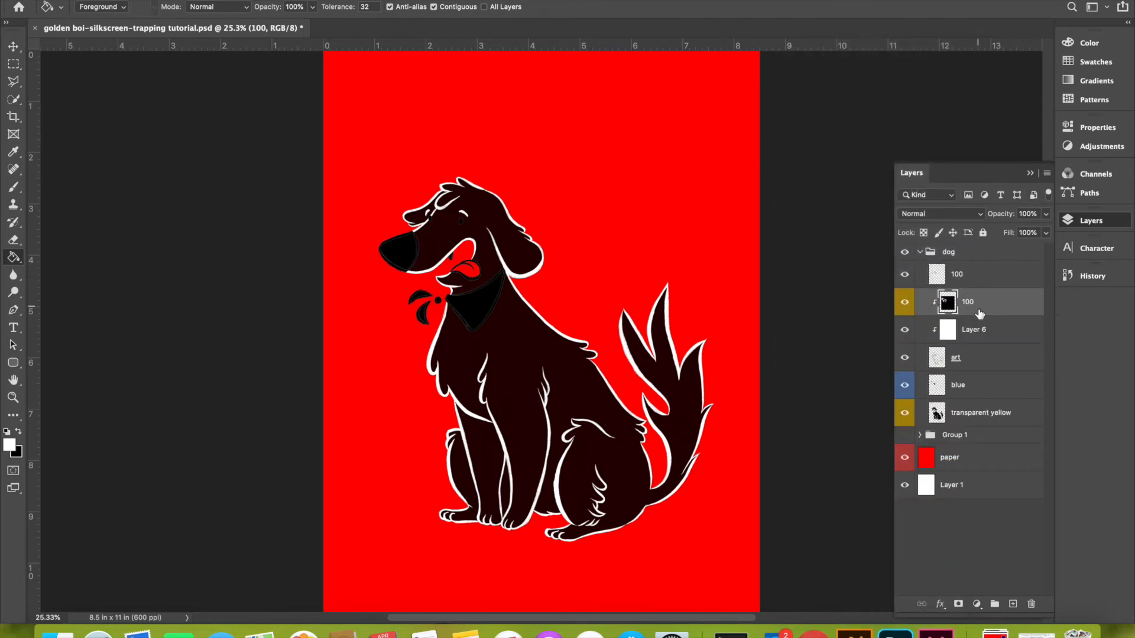
left_click(964, 363, "shift")
right_click(968, 368)
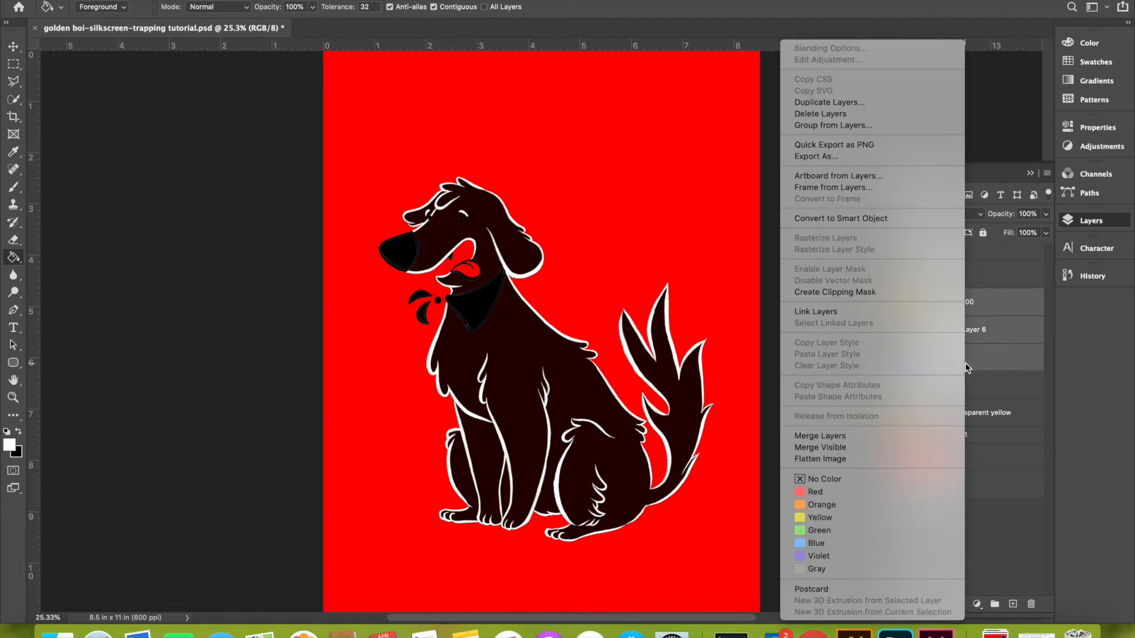
left_click(857, 436)
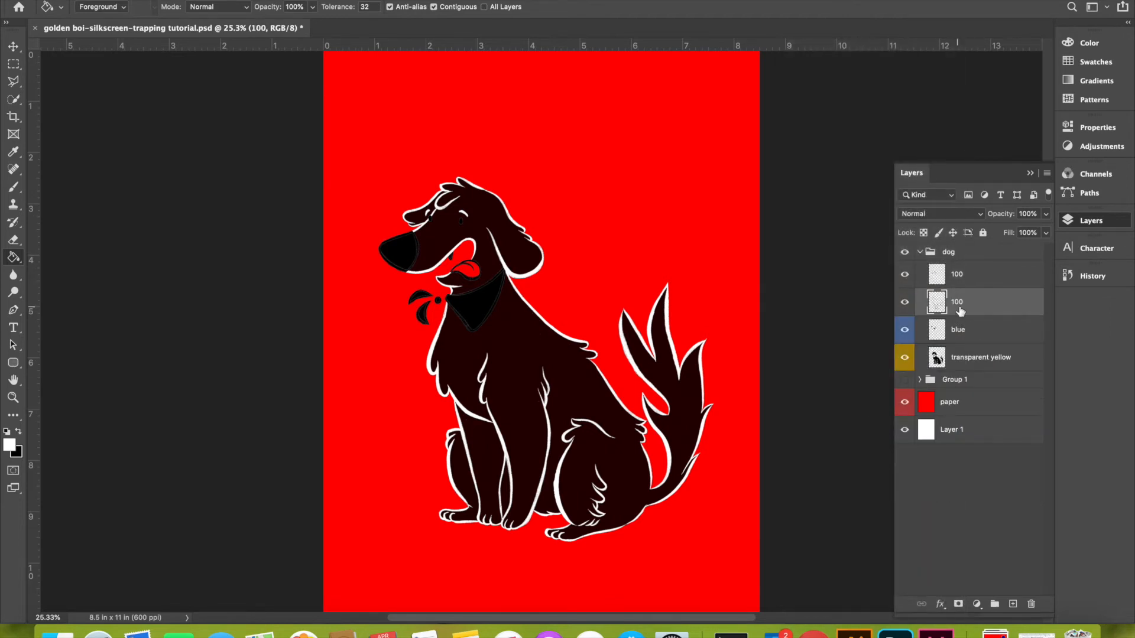
Label the newly merged lower 100 layer yellow and the upper 100 layer blue.
right_click(974, 308)
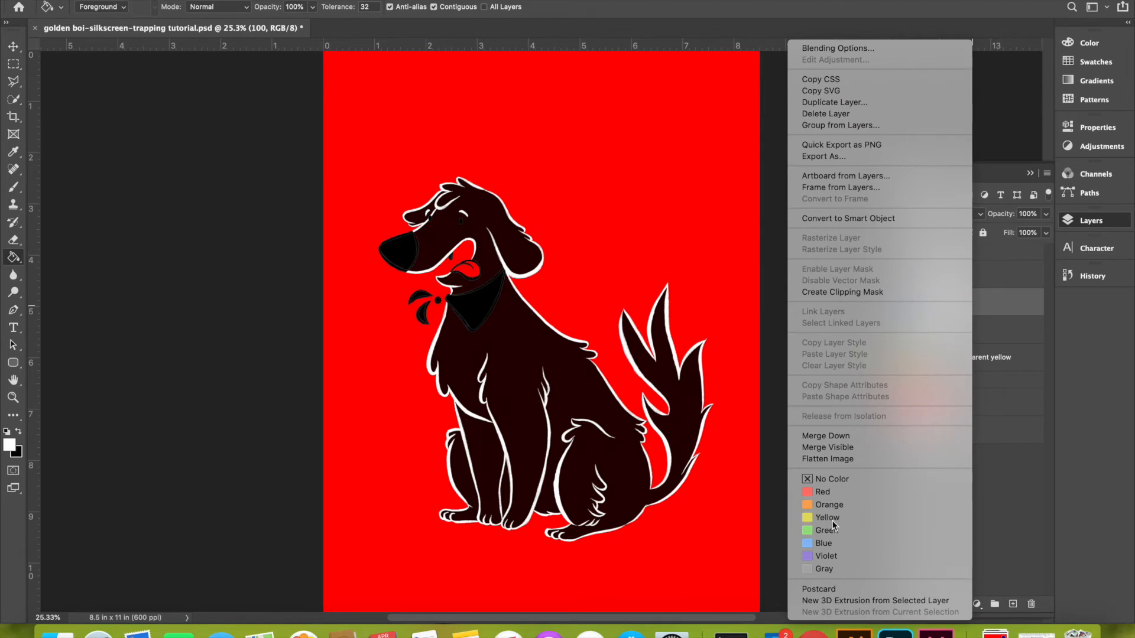
left_click(828, 517)
right_click(972, 275)
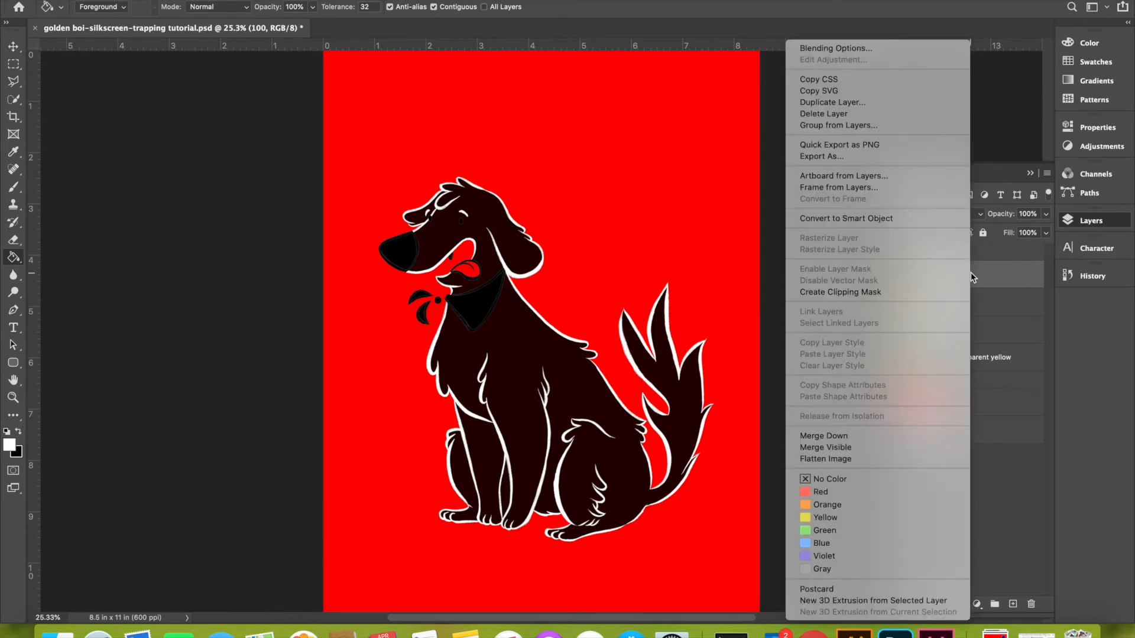
left_click(832, 544)
Hide the red paper layer and set the four layers in the dog group above Group 1 to Multiply blending.
left_click(949, 405)
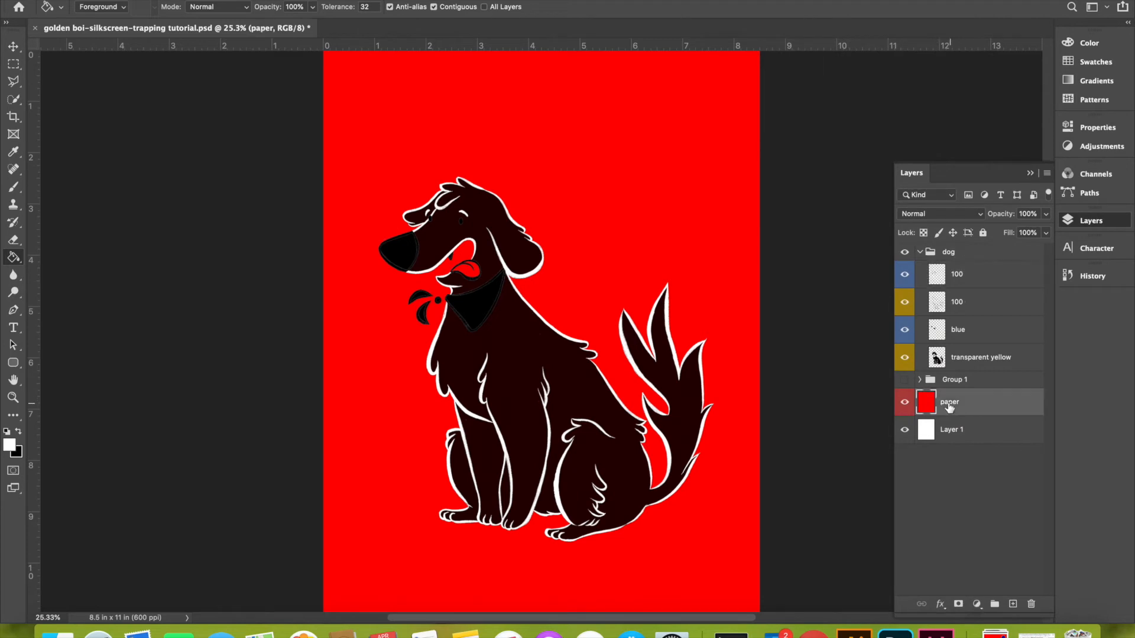
left_click(905, 403)
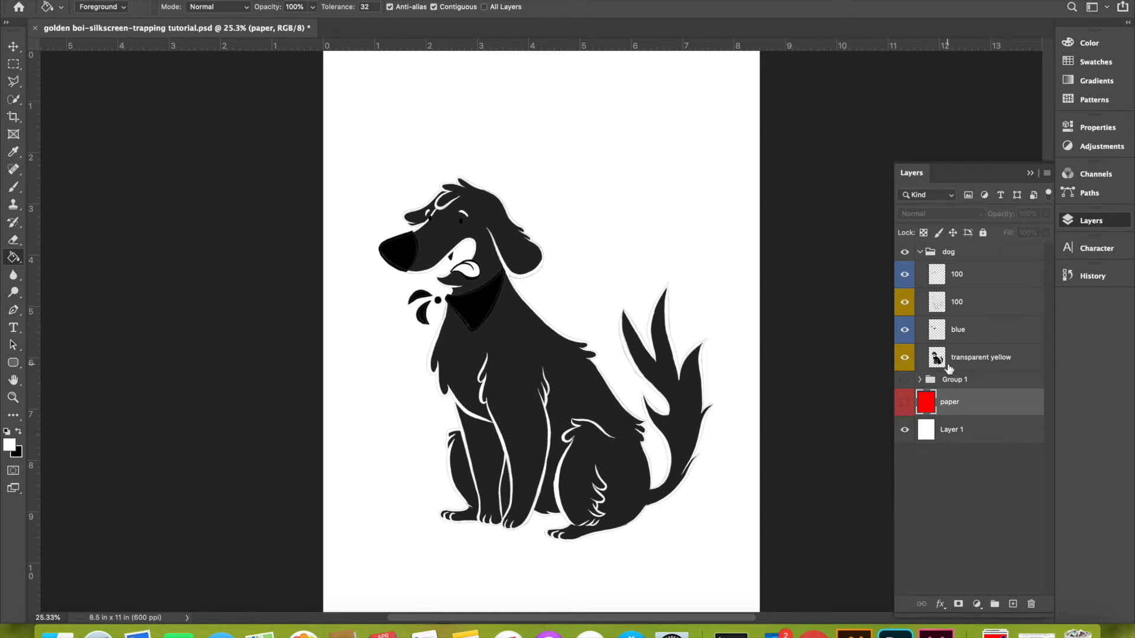
left_click(971, 363)
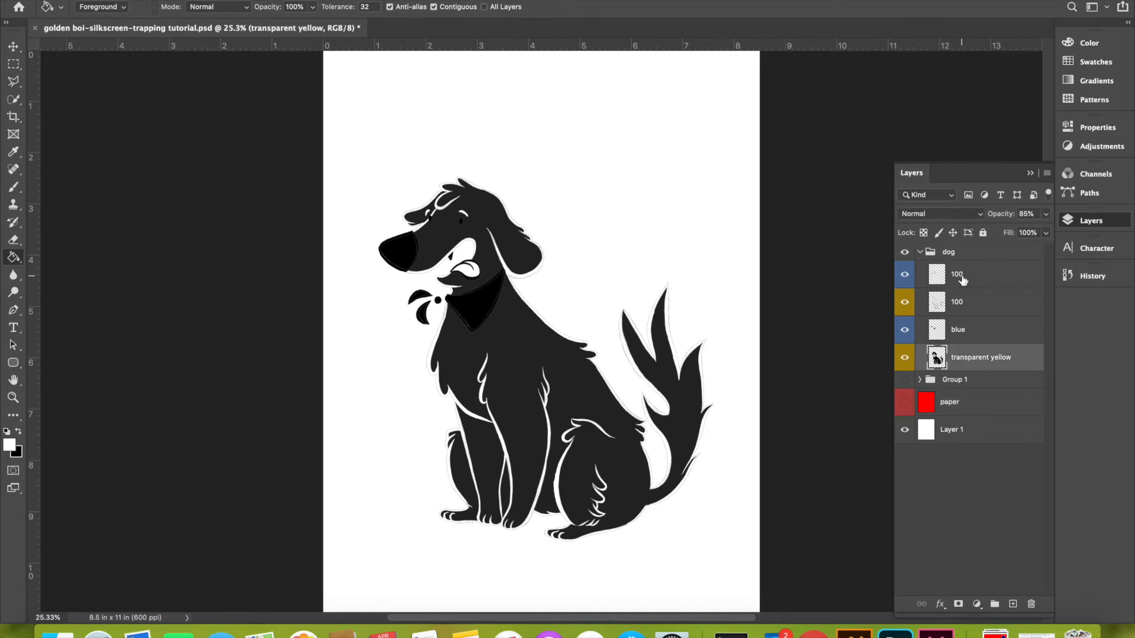
left_click(962, 277, "shift")
left_click(922, 214)
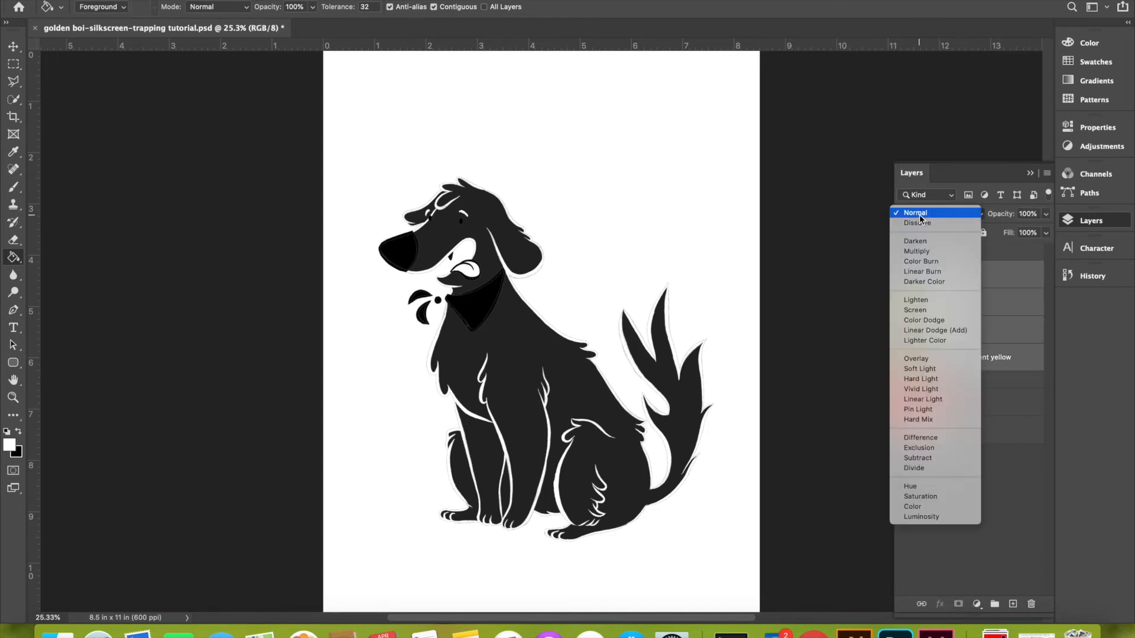
left_click(924, 252)
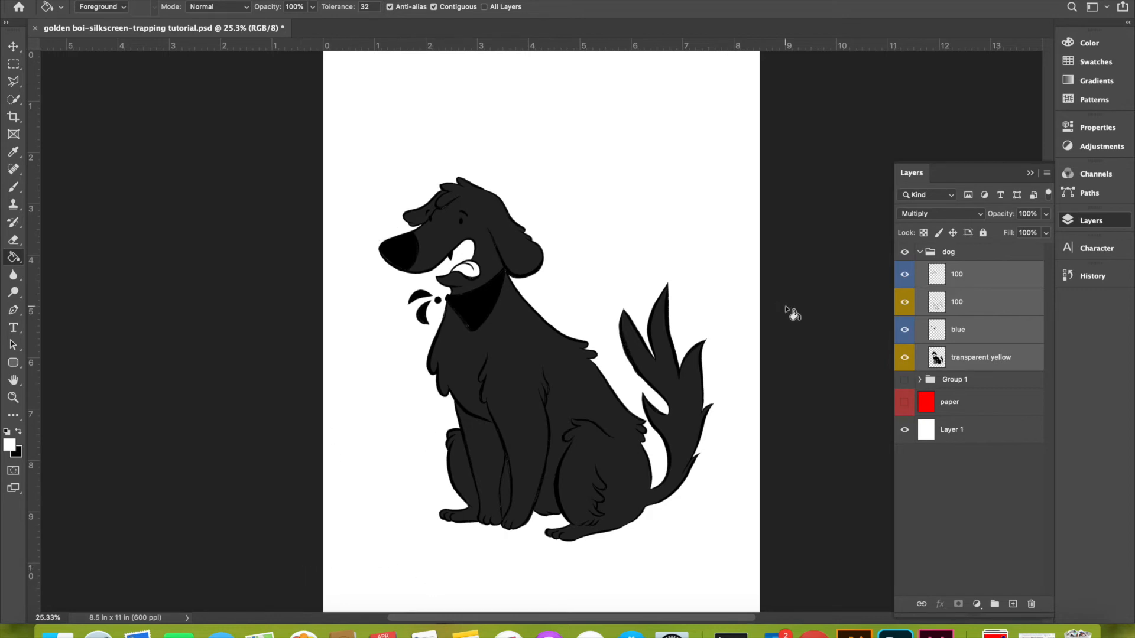
Hide the two blue-labelled layers and examine how the yellow outline overlaps the fill around the neck and ear.
left_click(906, 331)
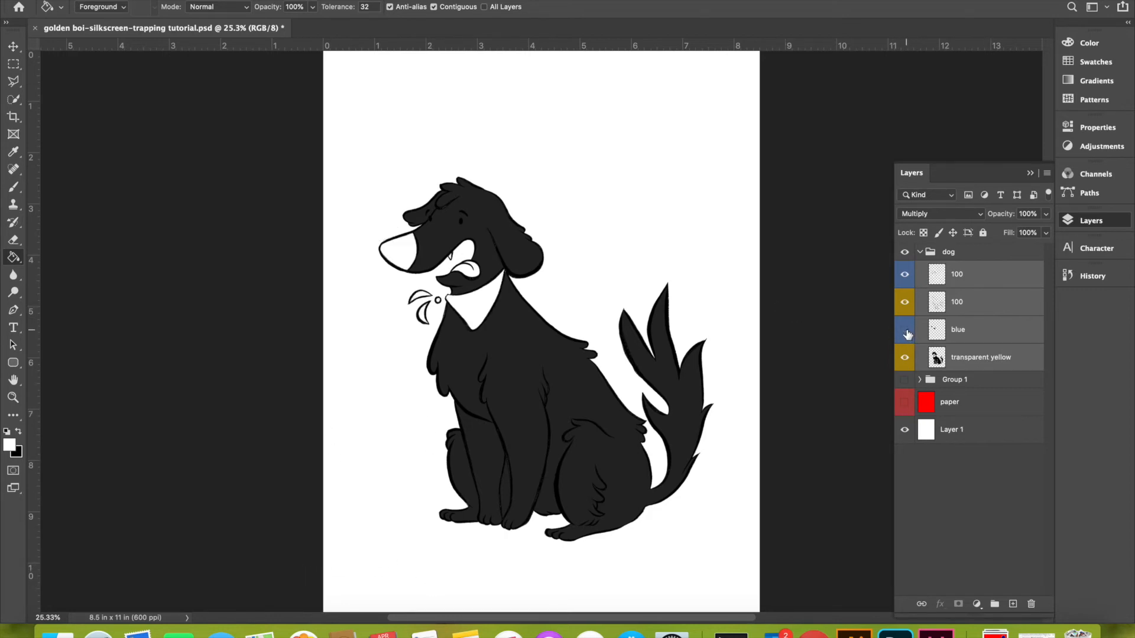
left_click(903, 275)
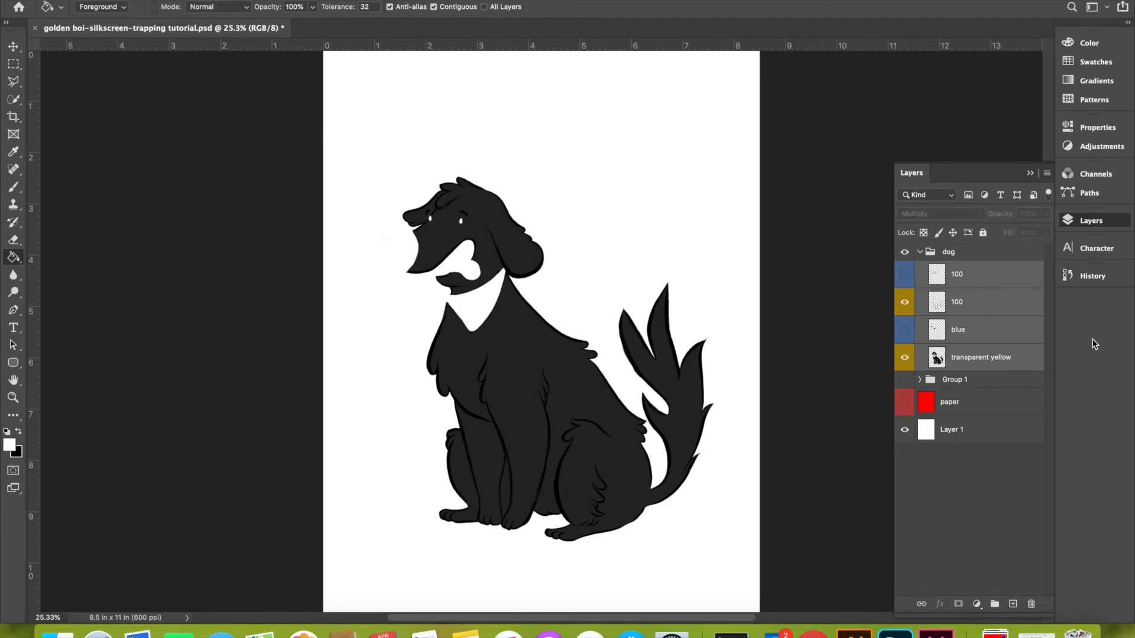
key("super+equal")
key("super+equal")
key("super+equal")
key("super+equal")
key("super+equal")
key("super+equal")
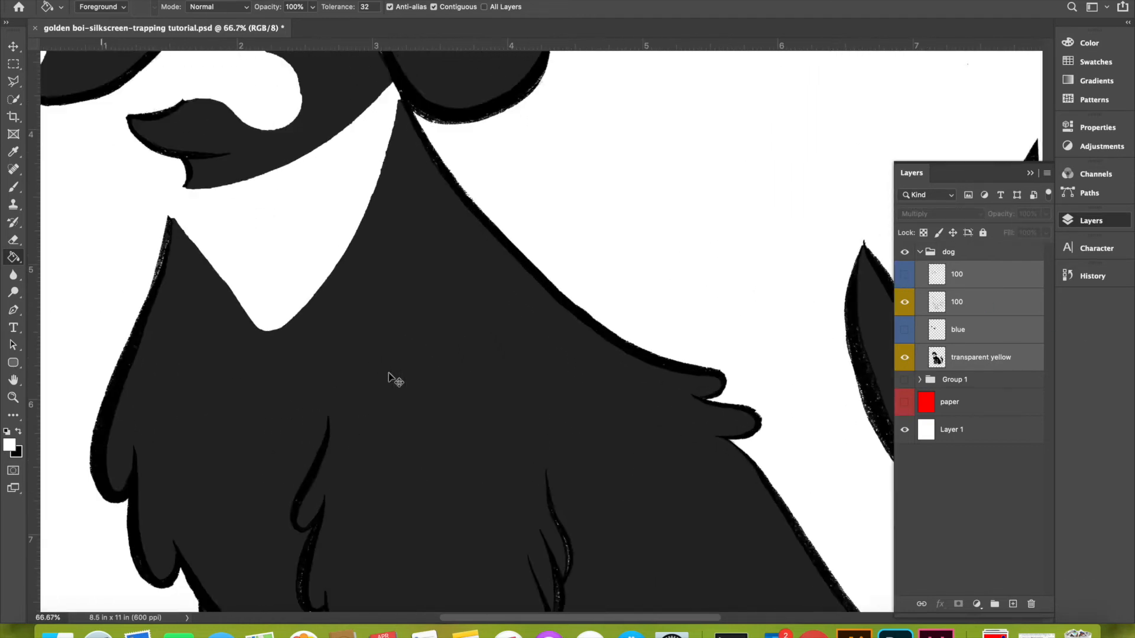
scroll(389, 373, "left", 10)
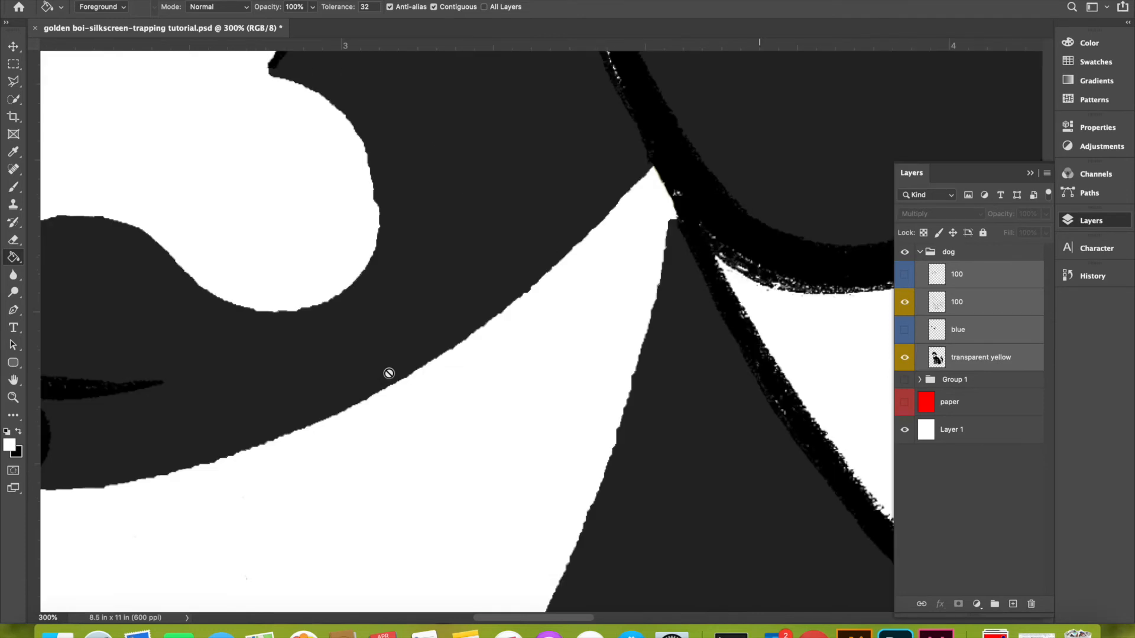
scroll(593, 353, "right", 6)
scroll(593, 354, "down", 1)
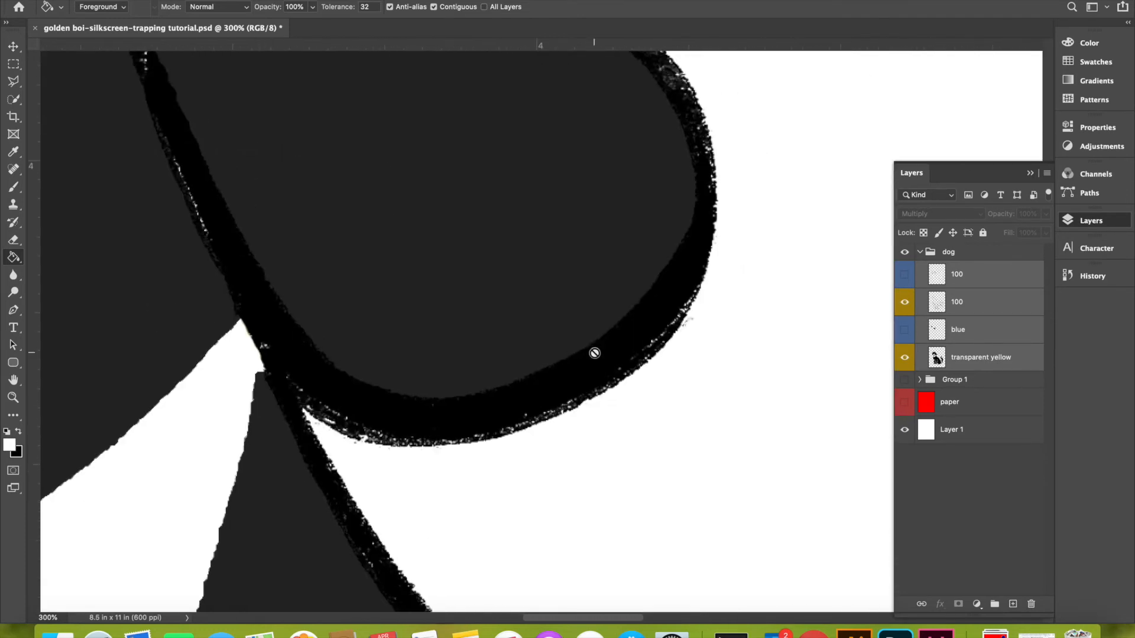
Check the overlap under the ear by temporarily lowering the yellow 100 layer to 49% opacity, and show both blue layers again.
left_click(963, 312)
left_click(1046, 214)
left_click(1015, 232)
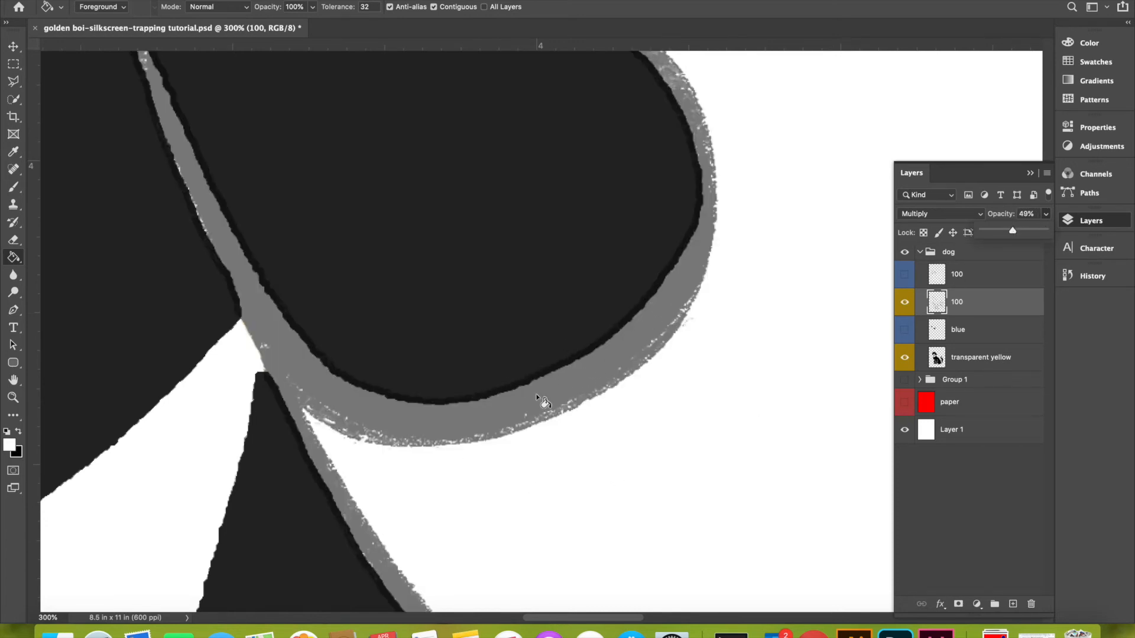
left_click(1054, 234)
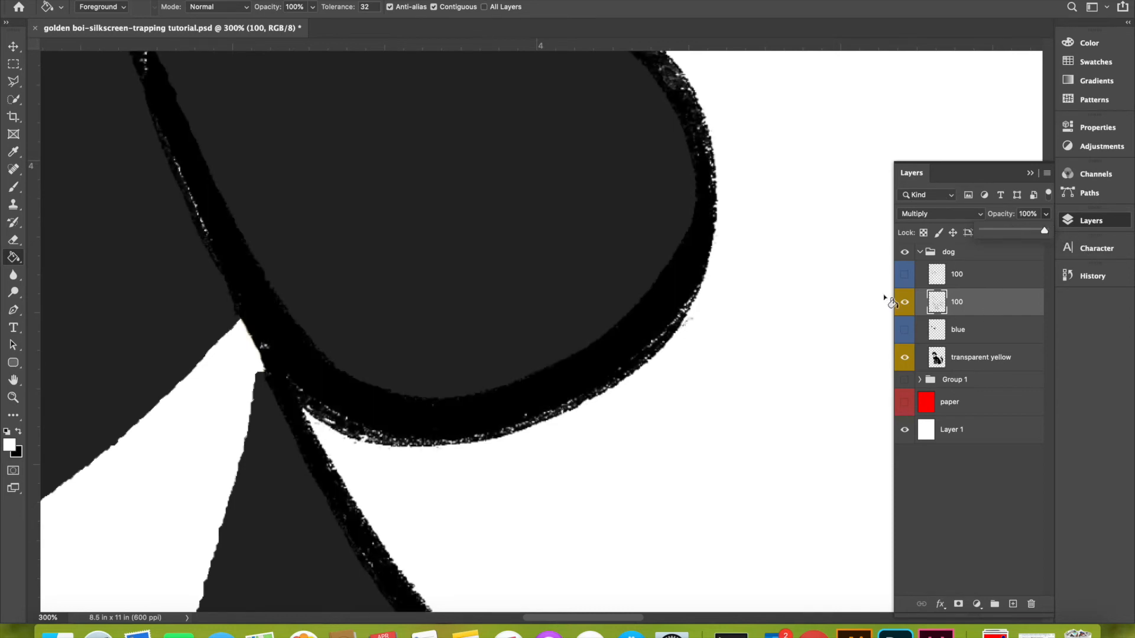
left_click(768, 374)
key("Escape")
left_click_drag(905, 330, 905, 274)
key("super+0")
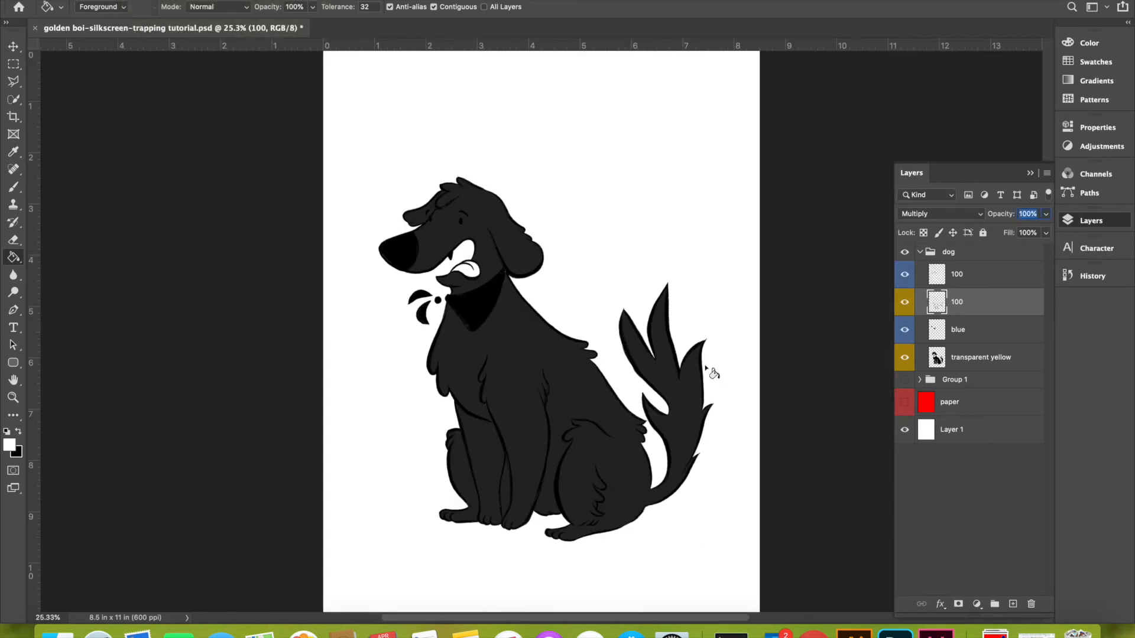
Set the yellow 100 layer's opacity to 71% and merge the blue layer with the blue-labelled 100 layer.
left_click(1047, 214)
left_click(1026, 231)
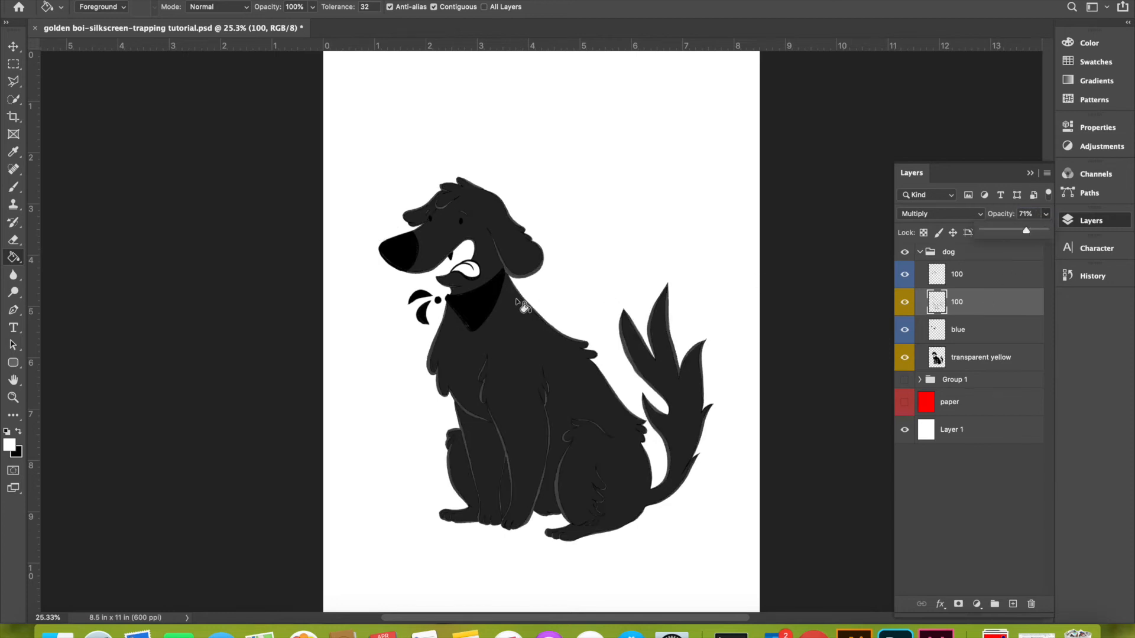
left_click(965, 331)
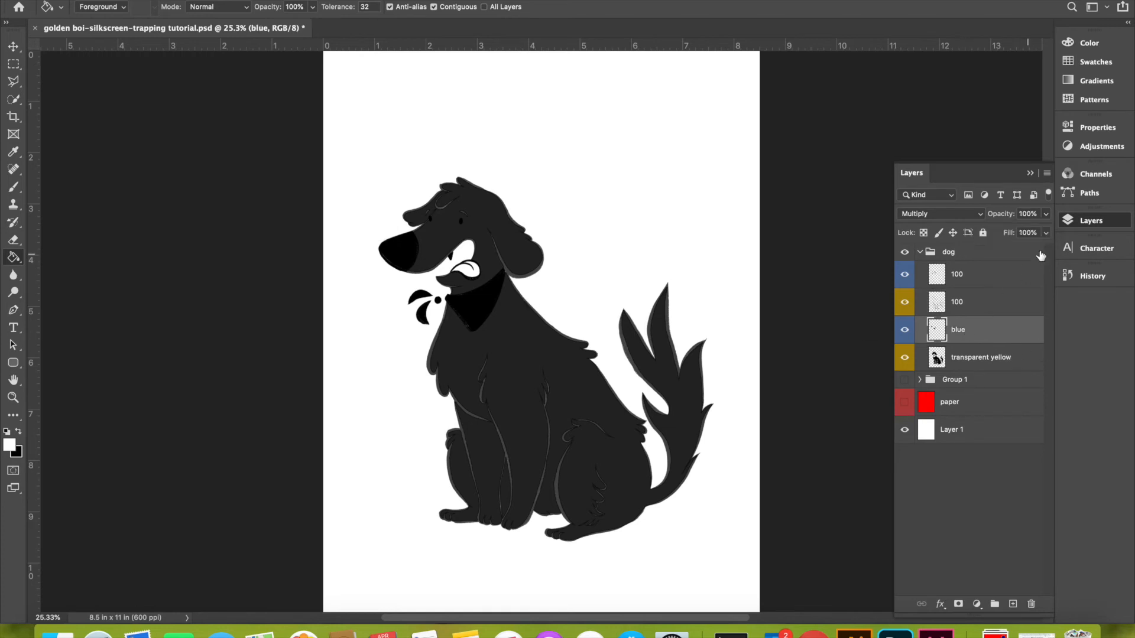
left_click(963, 286, "super")
right_click(963, 285)
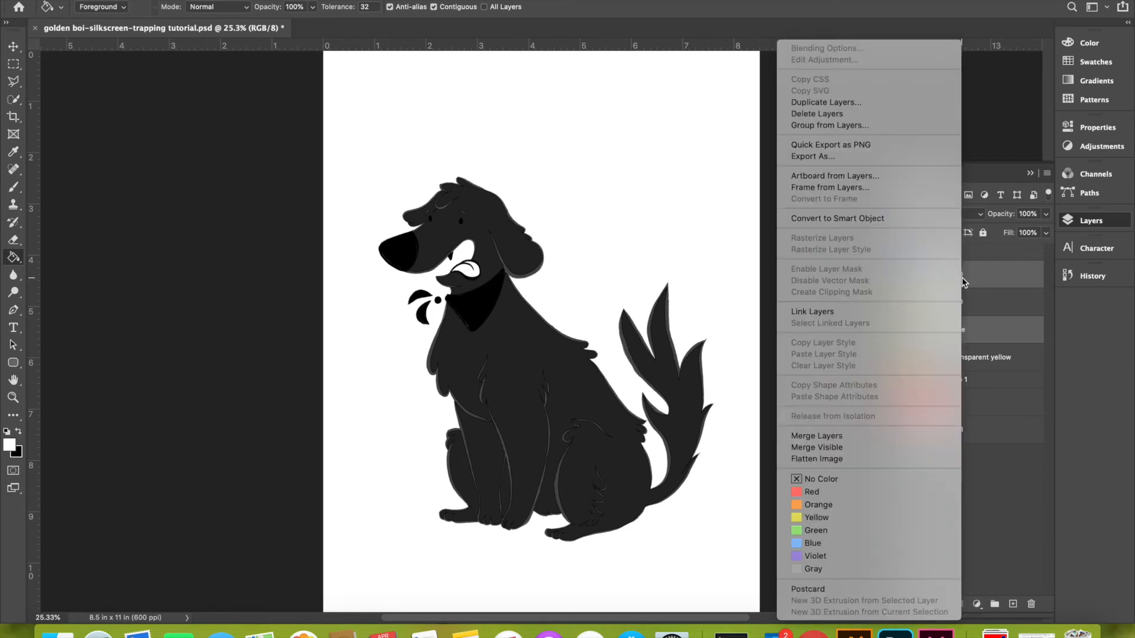
left_click(874, 435)
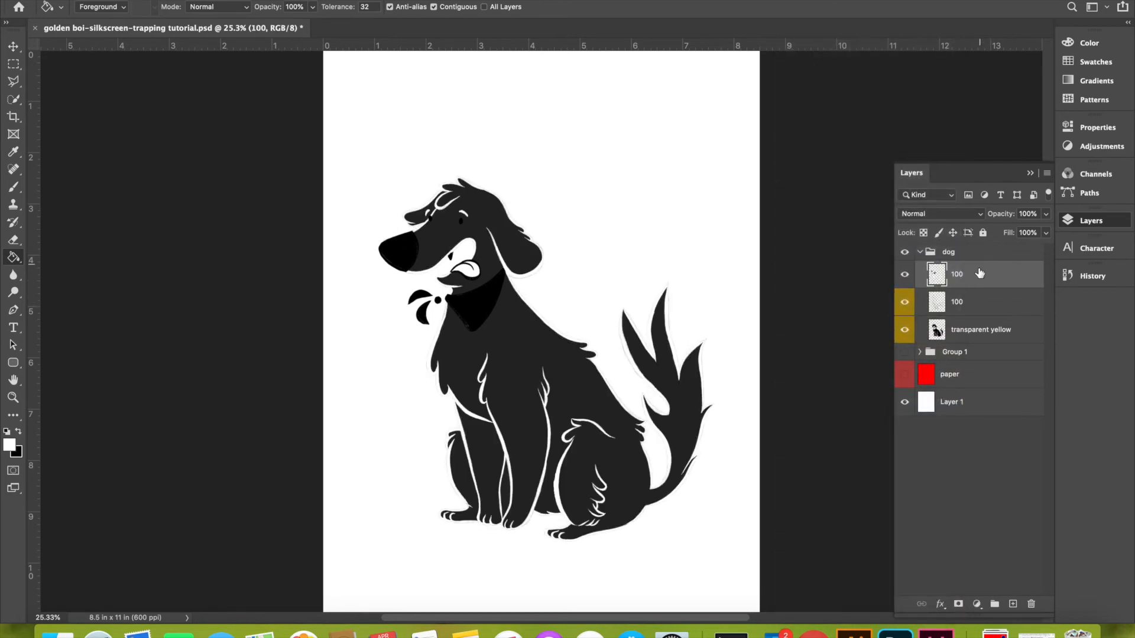
Label the merged top 100 layer blue and set its blend mode to Multiply.
right_click(974, 279)
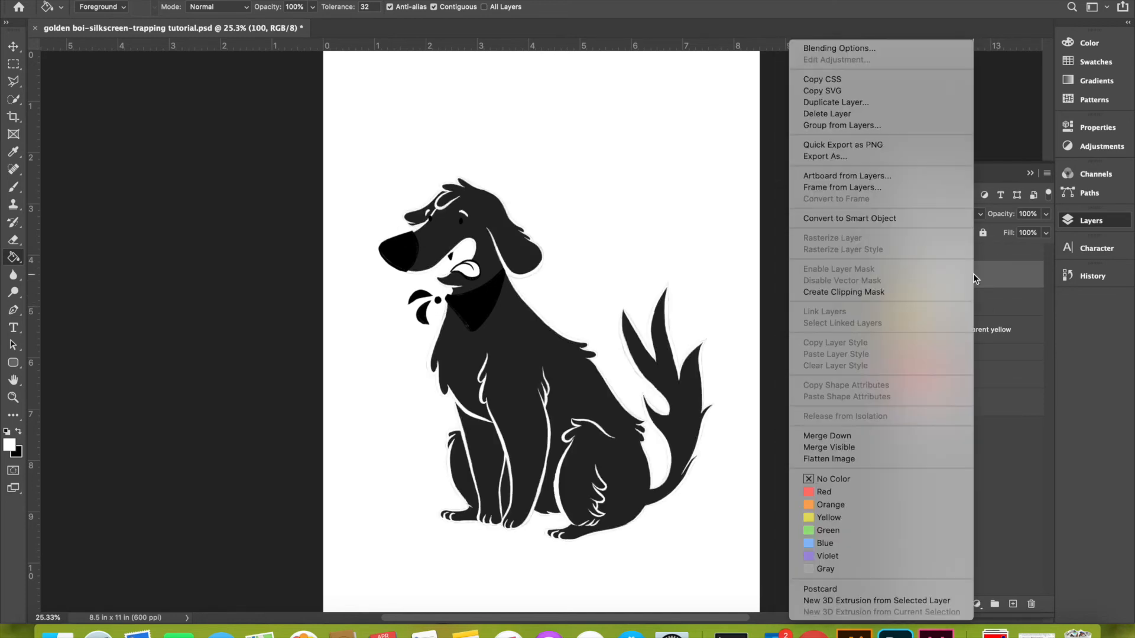
left_click(827, 549)
left_click(922, 214)
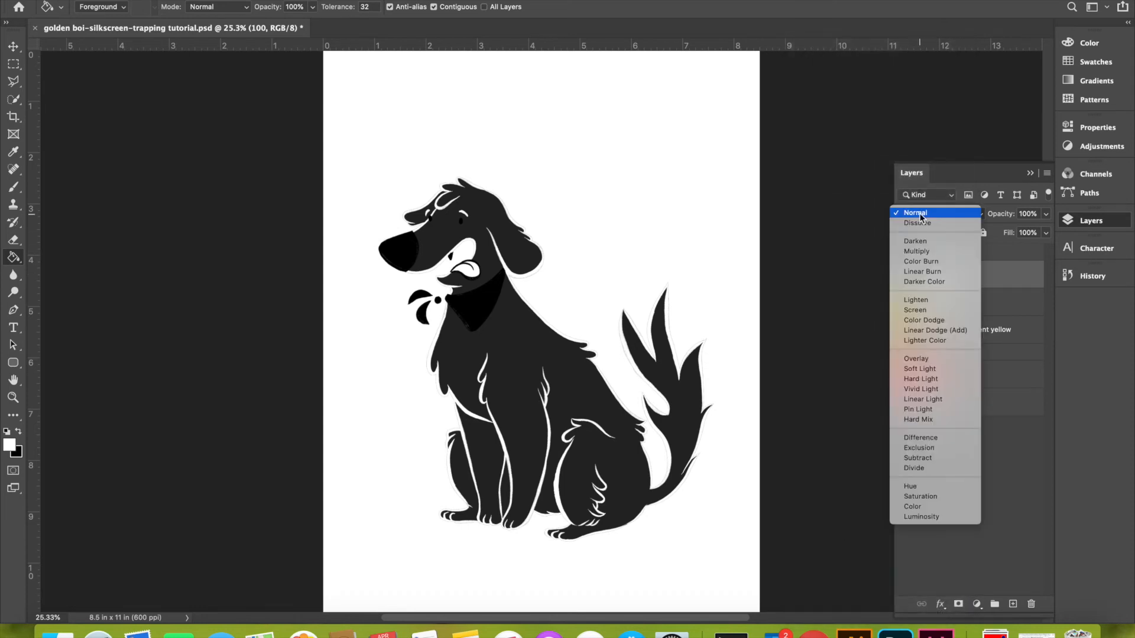
left_click(918, 252)
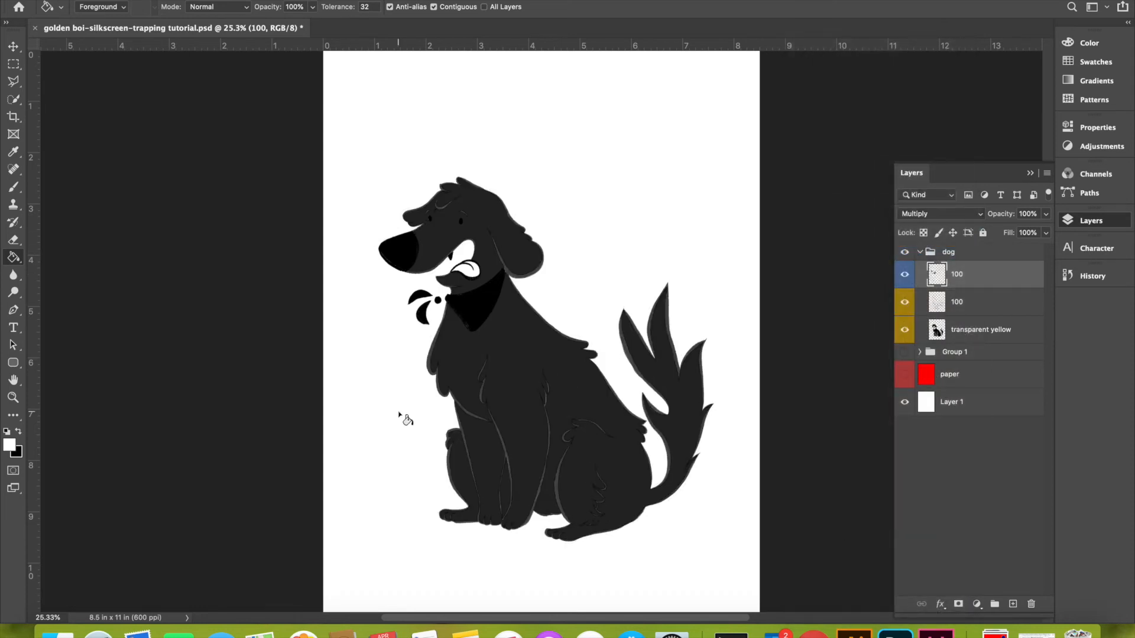
Lower the blue 100 layer's opacity to 50% to reveal the overlaps around the bandana.
key("super+equal")
key("super+equal")
key("super+equal")
key("super+equal")
key("super+equal")
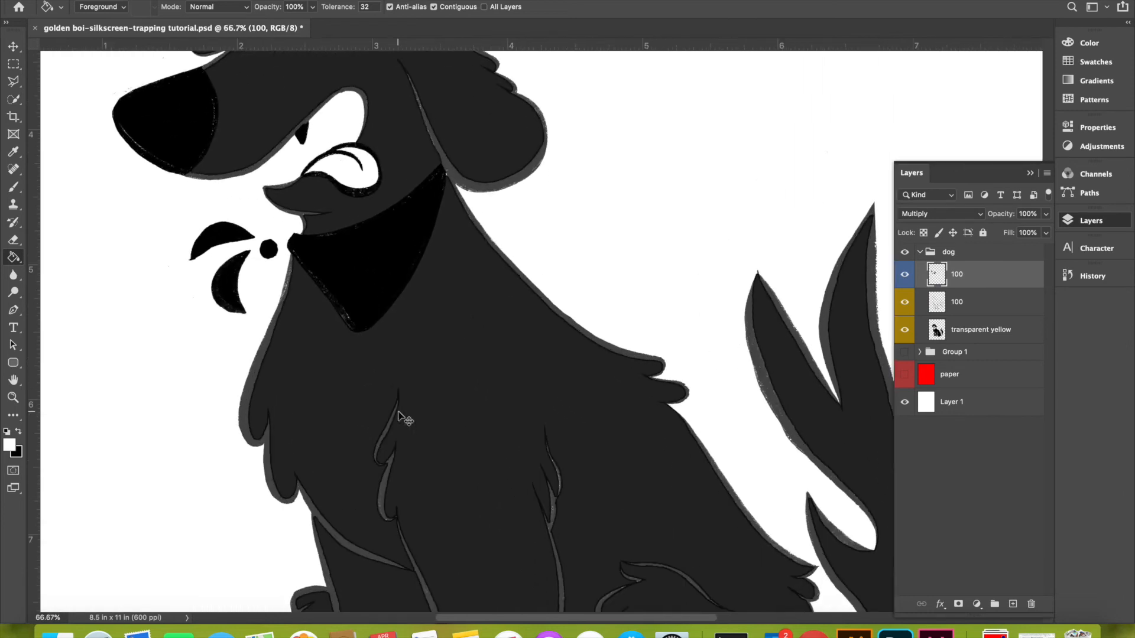
scroll(406, 419, "left", 10)
scroll(406, 418, "up", 3)
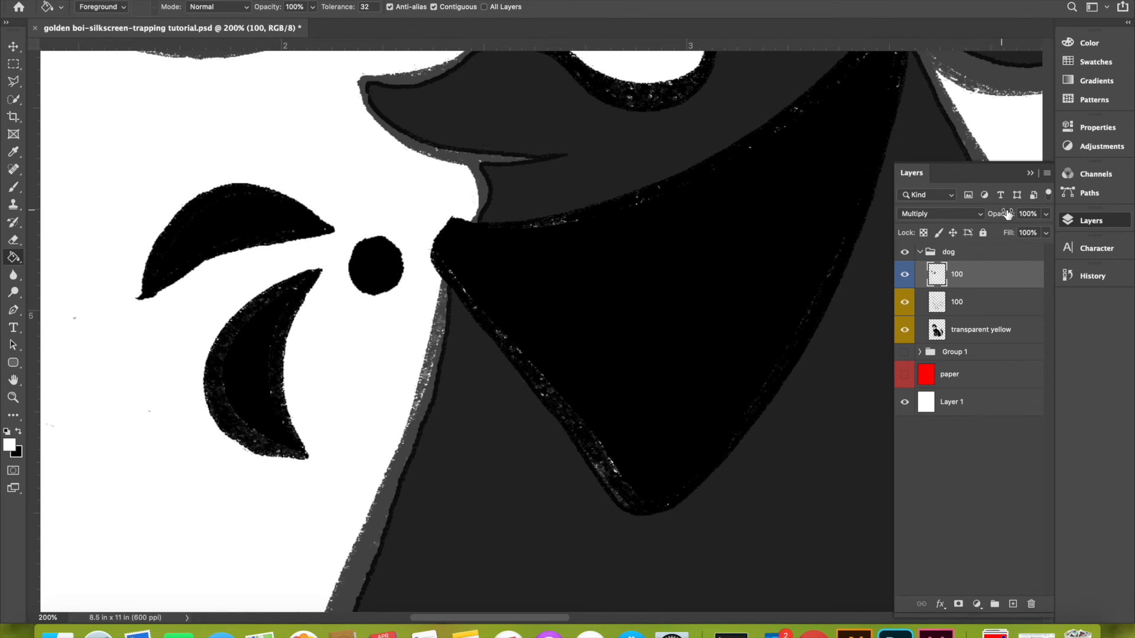
left_click(1046, 214)
left_click_drag(1046, 229, 1014, 235)
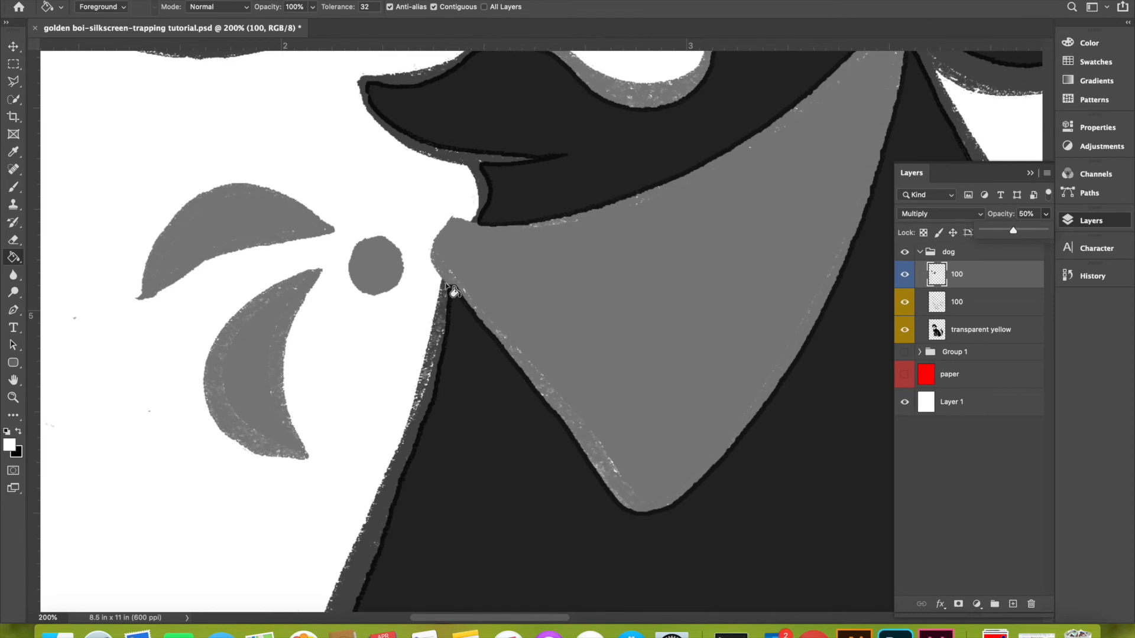
On the yellow 100 layer, paint black over the gaps where the bandana meets the chest and neck with a 14 px Hard Round brush.
scroll(452, 291, "up", 2)
scroll(446, 286, "up", 2)
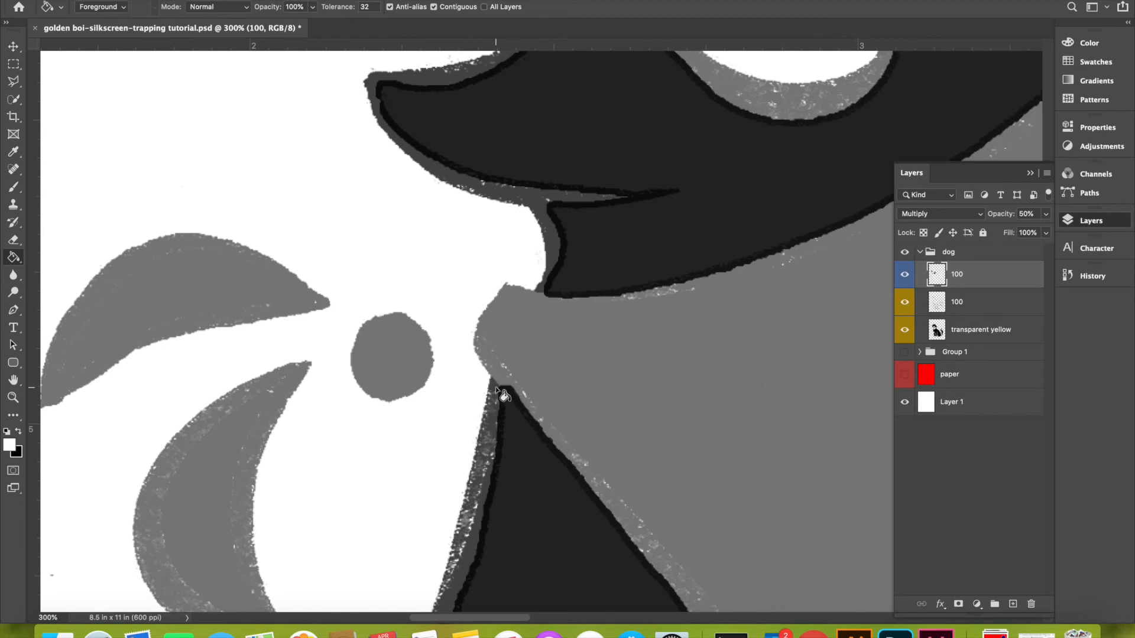
key("alt+bracketleft")
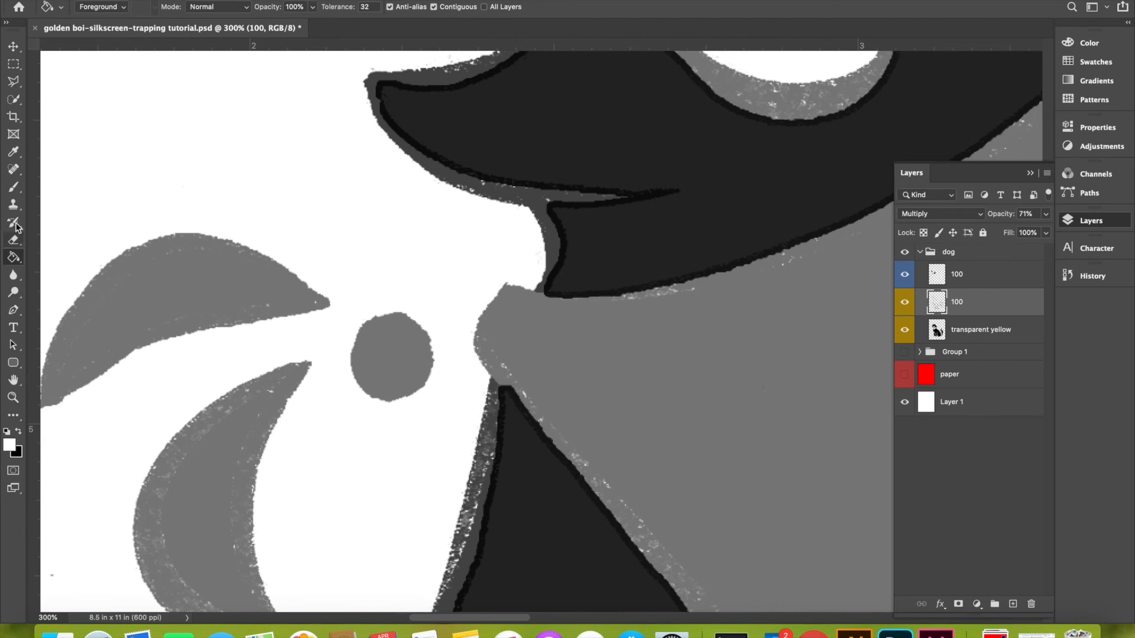
left_click(14, 188)
left_click(84, 7)
left_click_drag(89, 50, 82, 48)
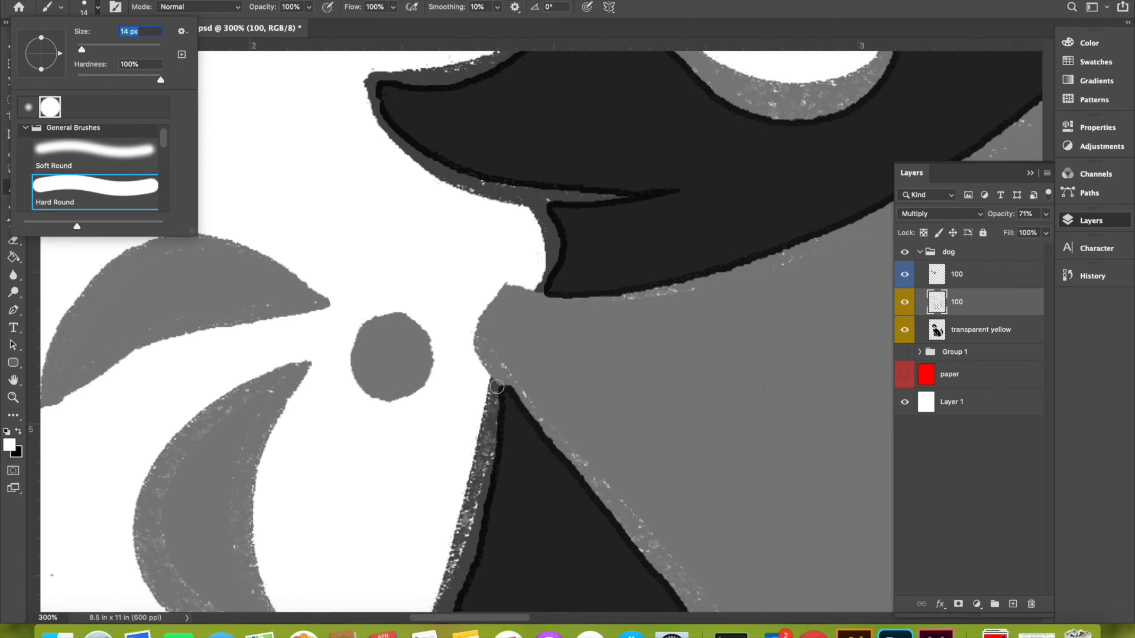
left_click(497, 387)
key("x")
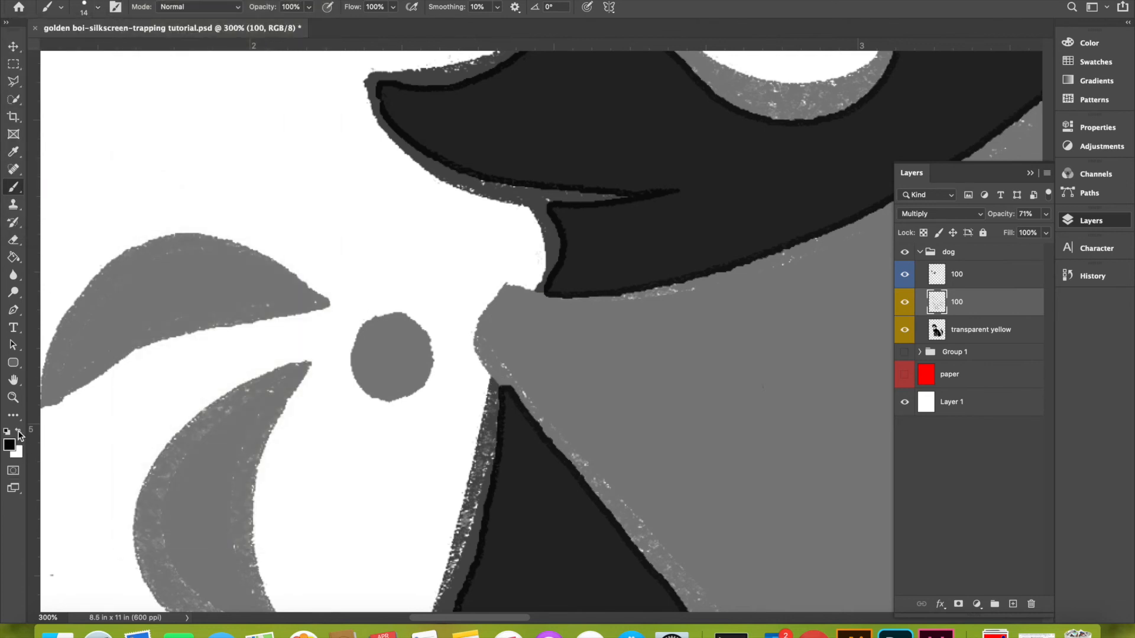
mouse_move(497, 393)
left_mouse_down()
mouse_move(495, 380)
mouse_move(504, 406)
left_mouse_up()
left_click(508, 391)
left_click(541, 291)
Paint black on the yellow 100 layer over the gaps where both ends of the tongue meet the mouth outline.
scroll(721, 182, "up", 5)
scroll(720, 182, "up", 4)
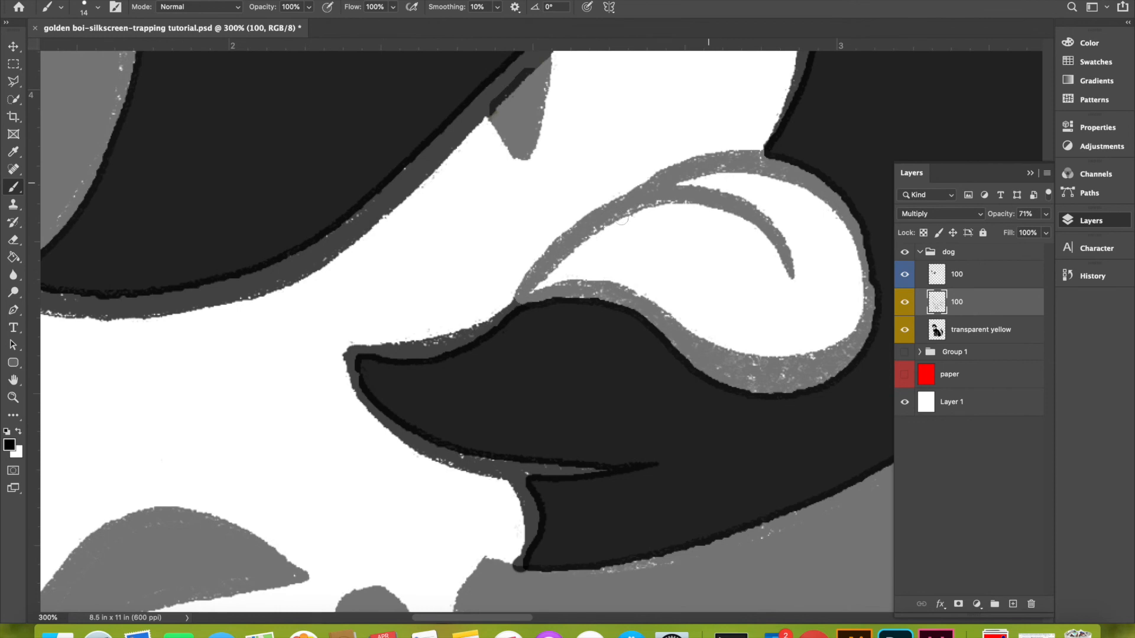
left_click_drag(514, 310, 523, 299)
left_click_drag(769, 151, 771, 155)
scroll(827, 134, "up", 4)
scroll(827, 134, "up", 2)
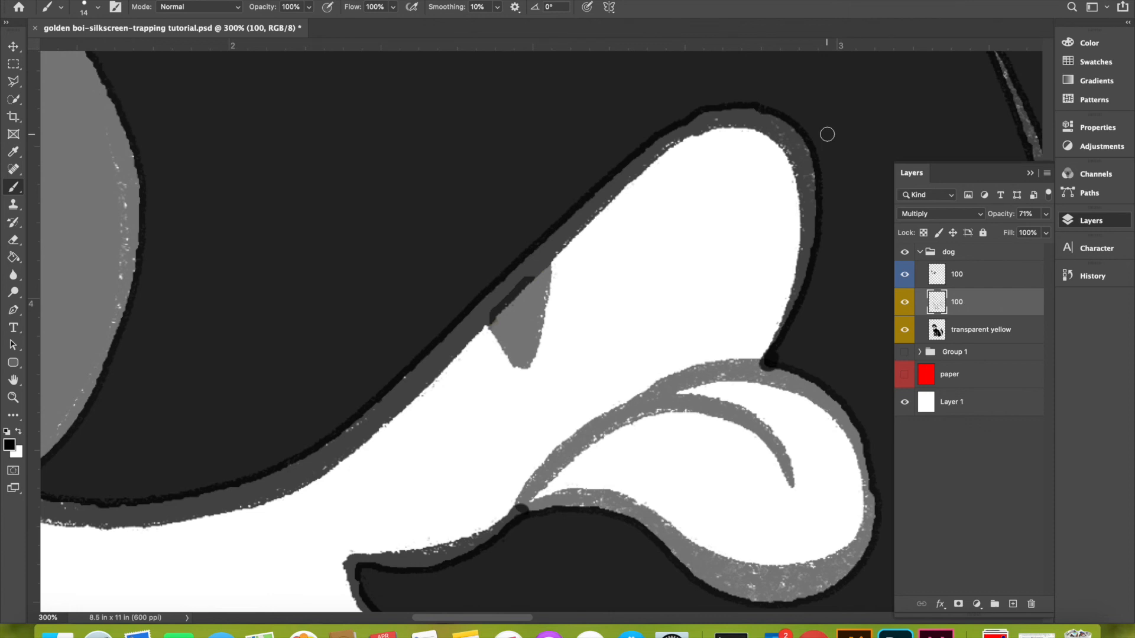
scroll(827, 134, "up", 8)
scroll(827, 135, "left", 8)
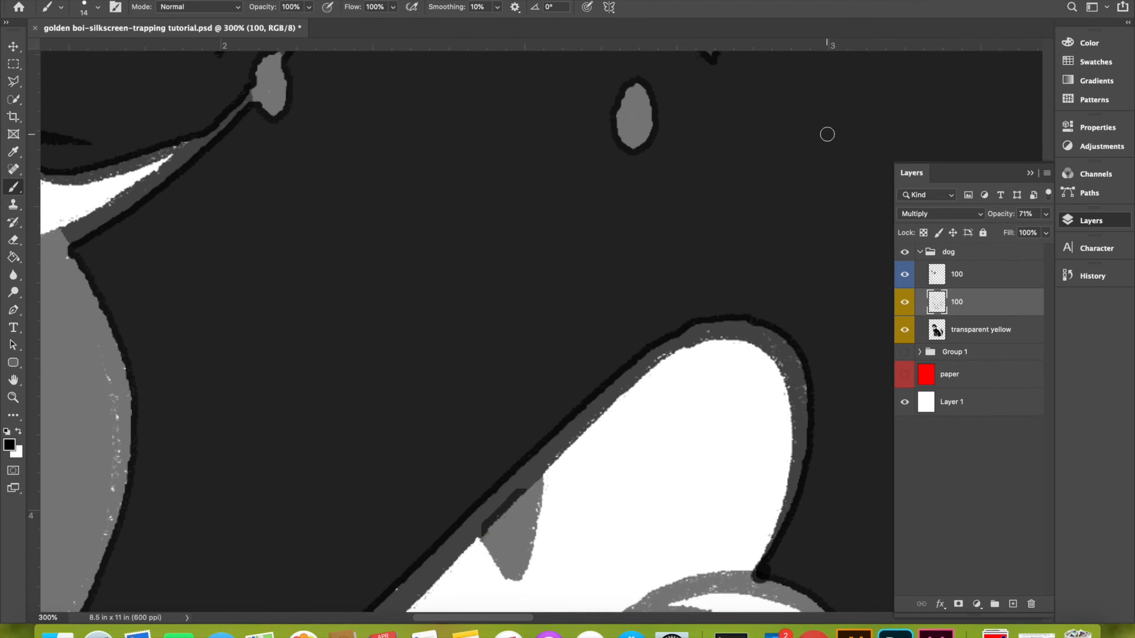
Paint black on the yellow 100 layer over the gaps where the nose meets the muzzle outline at its lower and upper ends.
scroll(827, 135, "left", 3)
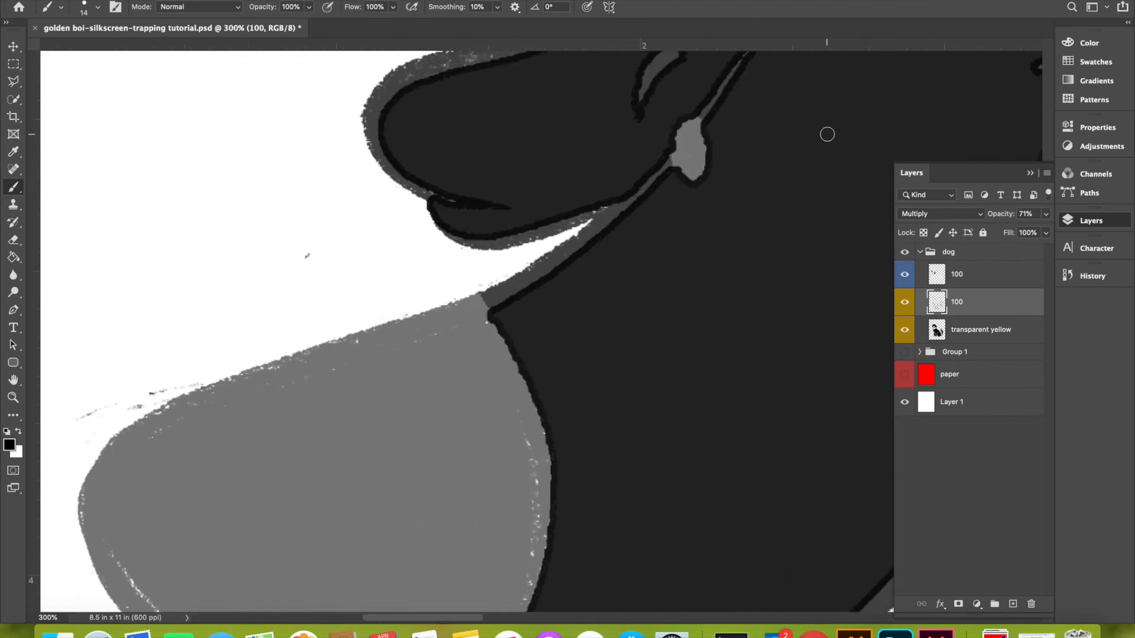
scroll(827, 134, "down", 7)
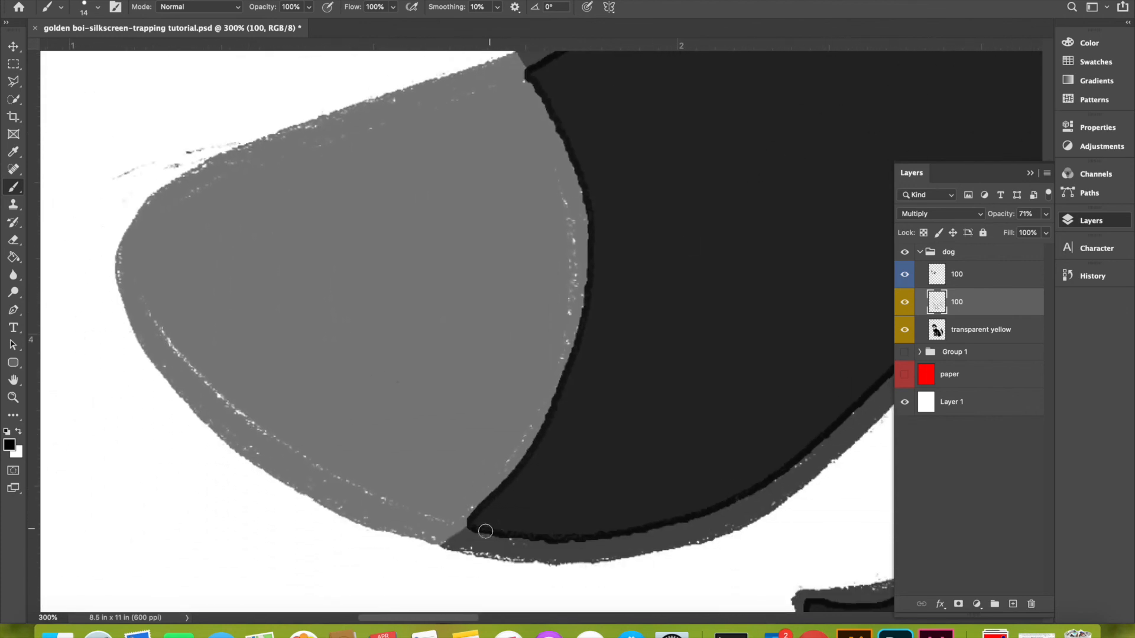
left_click(445, 540)
left_click_drag(445, 540, 476, 518)
scroll(476, 518, "up", 6)
scroll(476, 519, "left", 1)
left_click_drag(551, 285, 545, 275)
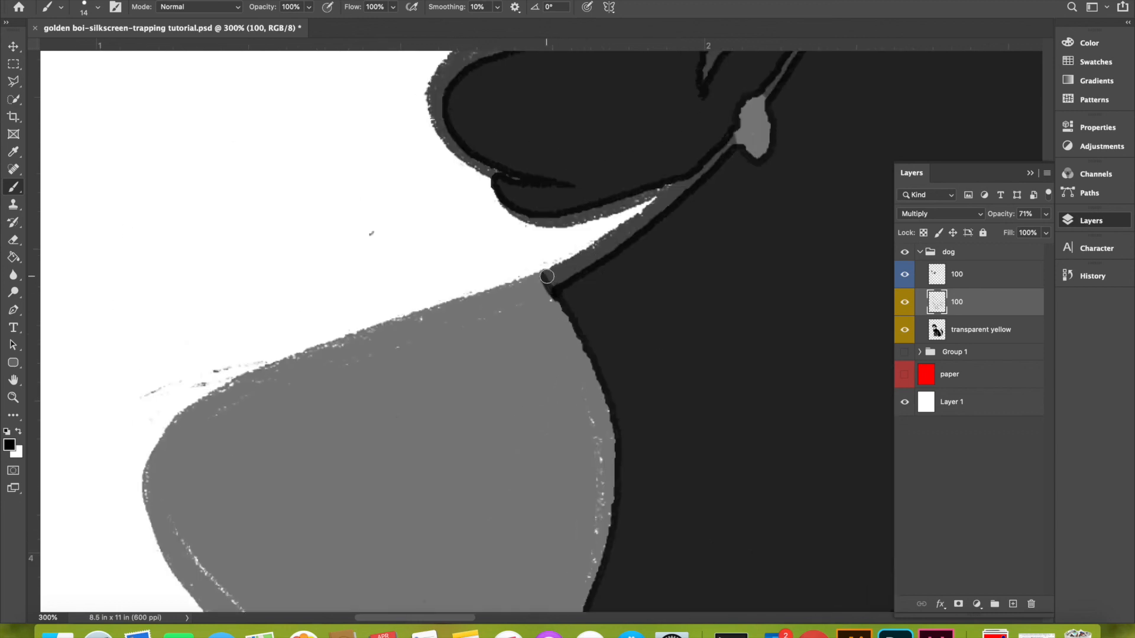
Paint black over the gap at the bandana's upper corner where it meets the outline below the ear.
scroll(656, 357, "right", 15)
scroll(656, 357, "down", 2)
scroll(654, 358, "down", 6)
scroll(654, 358, "left", 5)
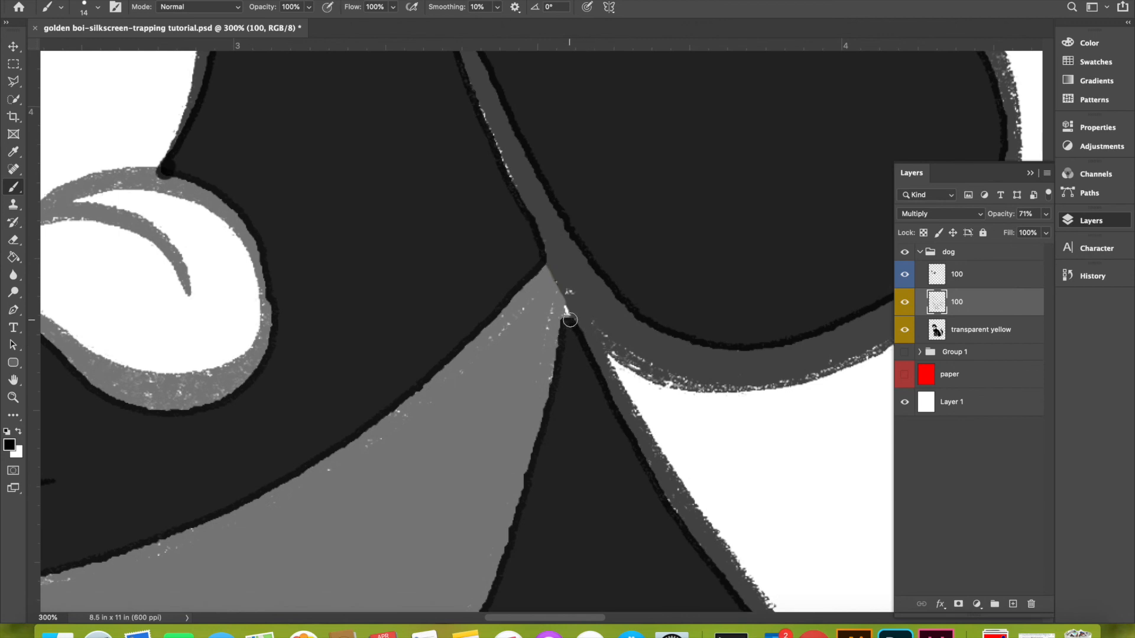
left_click_drag(577, 317, 543, 264)
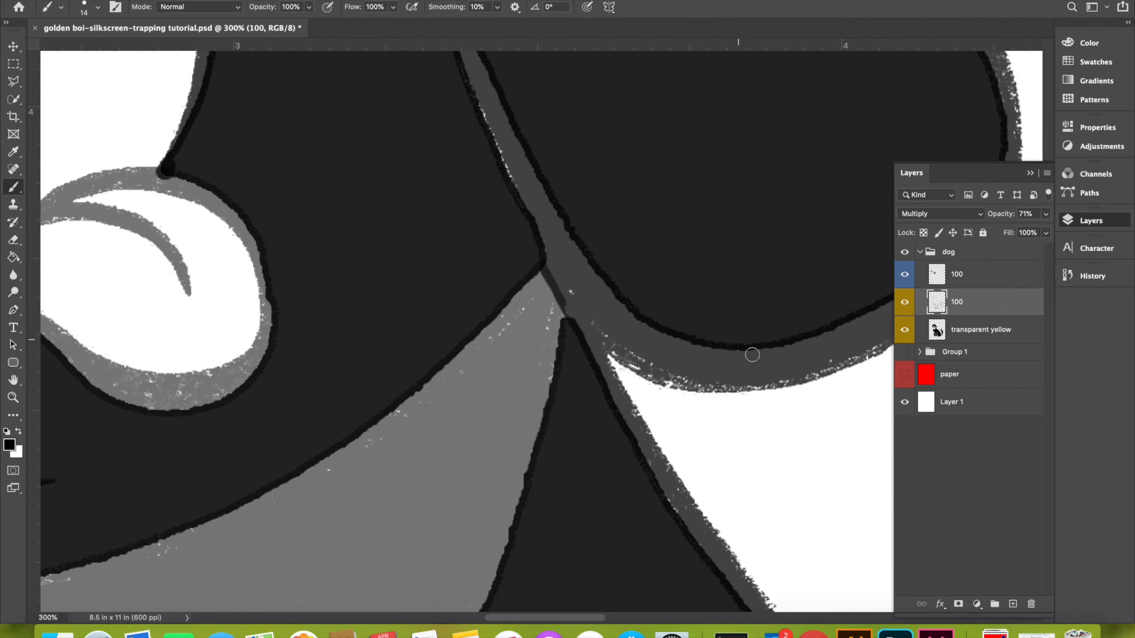
Examine the outlines around the bandana, mouth and nose for remaining gaps, ending on a view of the whole dog.
scroll(761, 399, "down", 9)
scroll(761, 399, "left", 6)
scroll(760, 402, "up", 10)
scroll(761, 401, "left", 4)
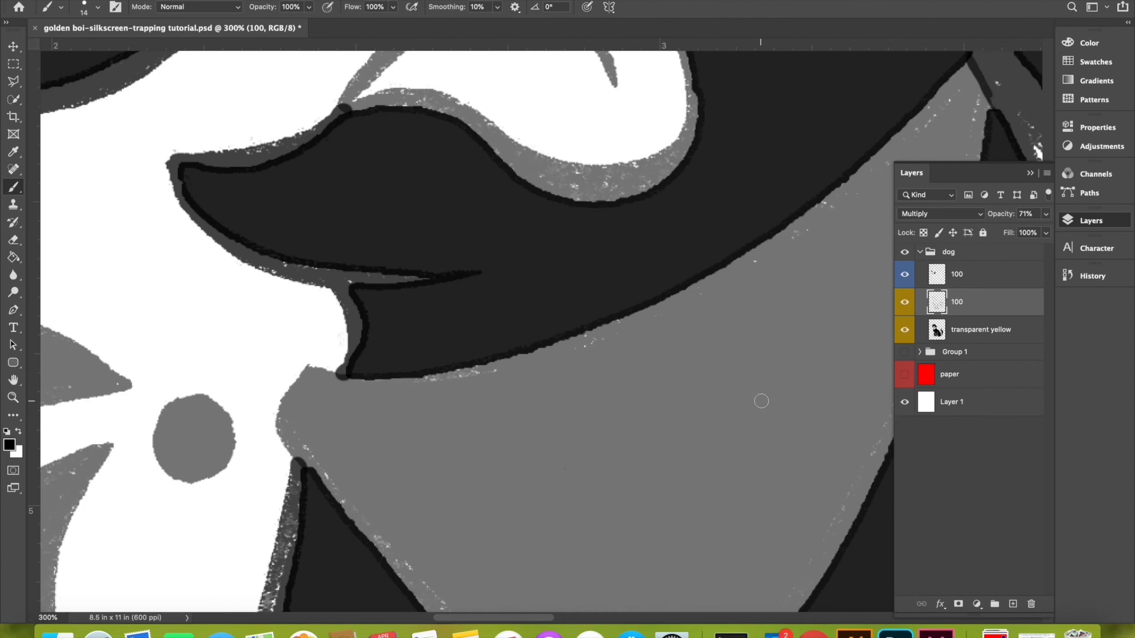
scroll(600, 230, "up", 4)
scroll(600, 229, "up", 5)
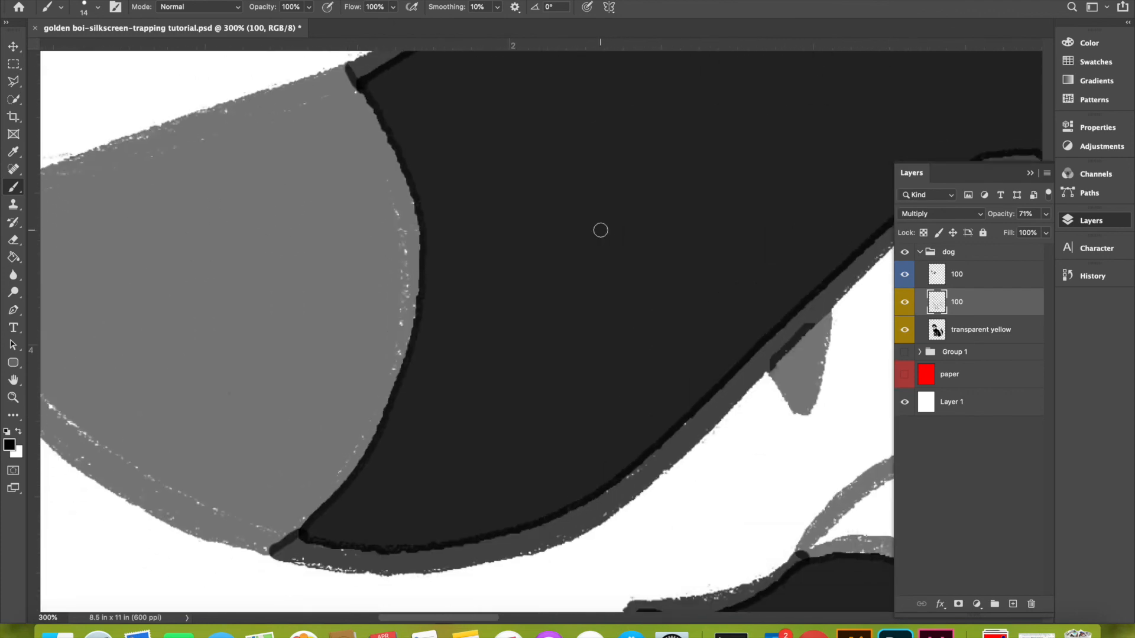
scroll(601, 229, "down", 2)
key("super+0")
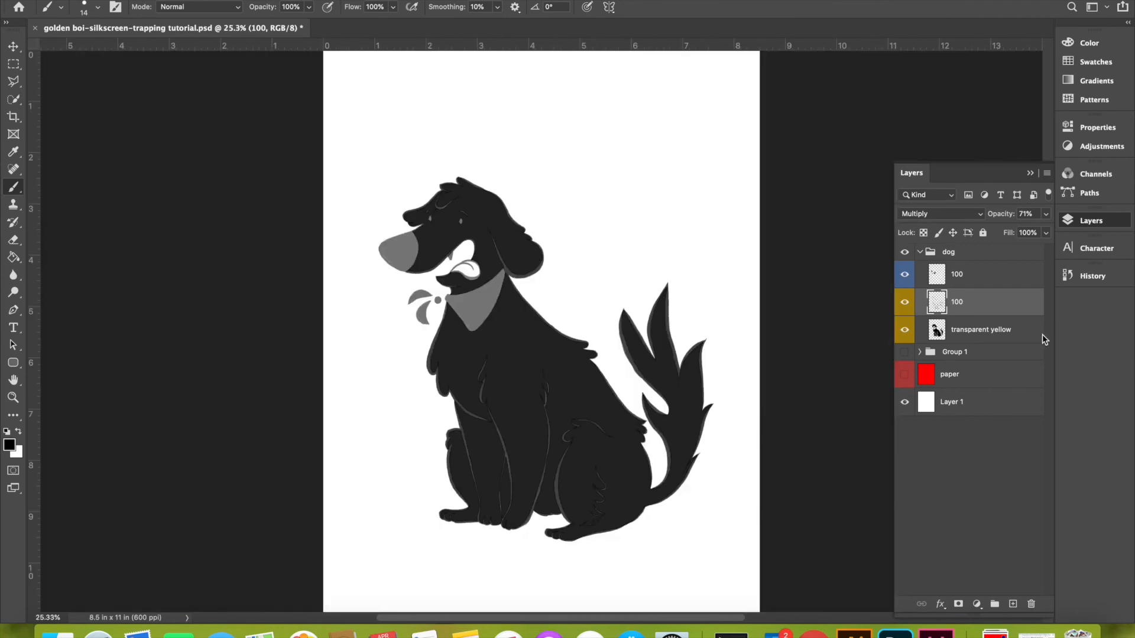
Restore the yellow 100, transparent yellow and blue 100 layers to 100% opacity.
left_click_drag(1045, 214, 1051, 218)
key("alt+bracketleft")
left_click(1047, 216)
key("alt+bracketright")
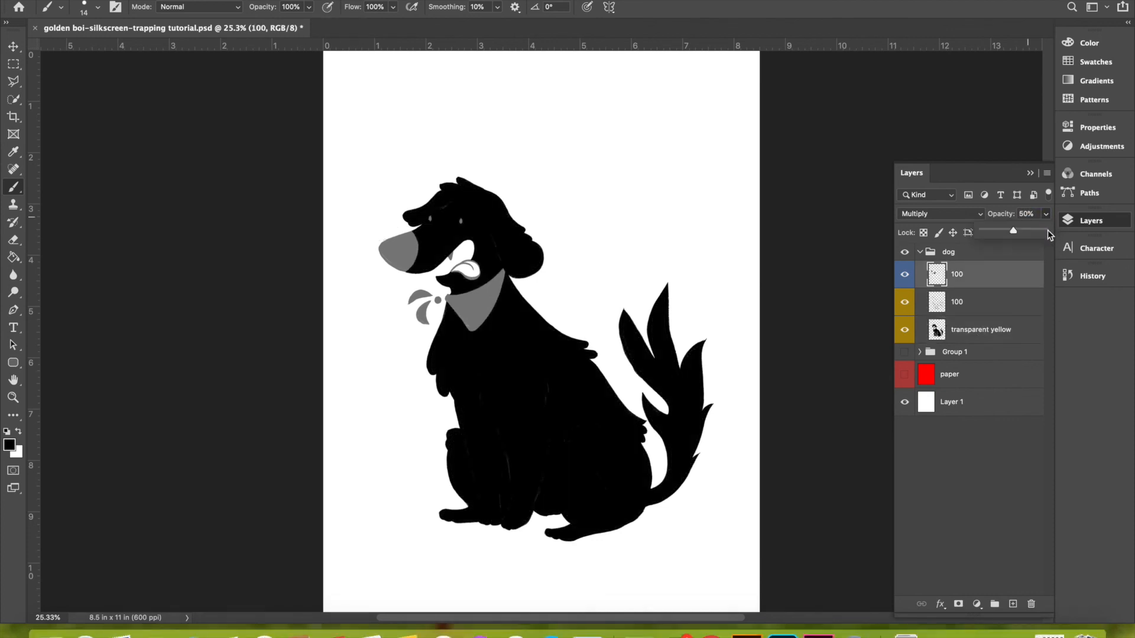
left_click(1048, 233)
left_click(1012, 333)
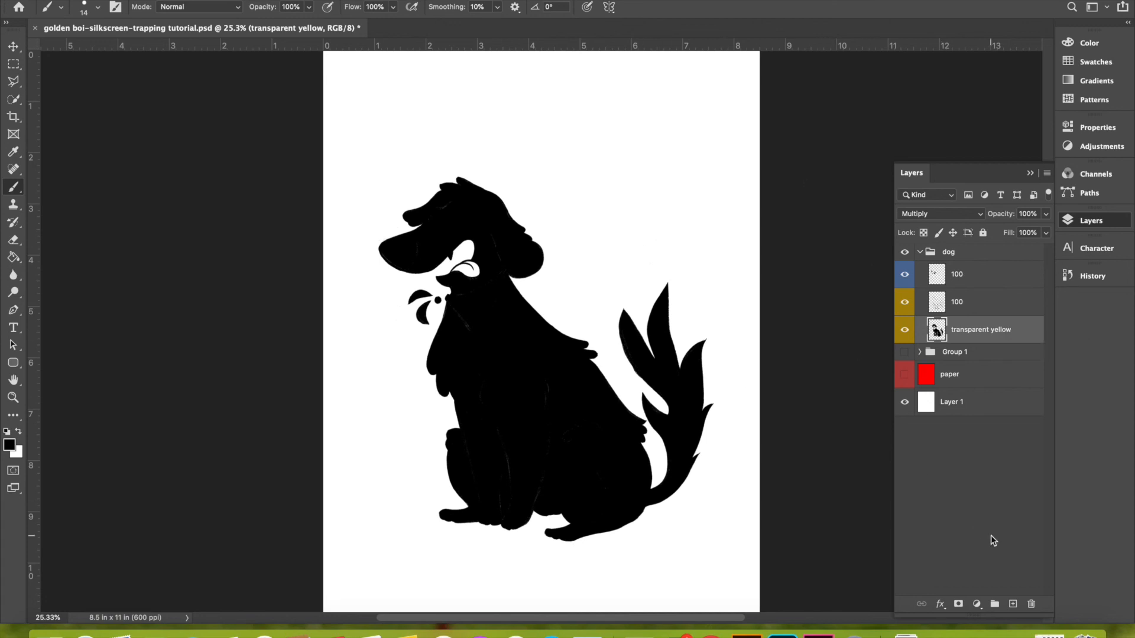
Isolate the transparent yellow layer and the yellow 100 layer in turn to check each separation, leaving both and blue 100 hidden.
left_click(904, 302)
left_click(904, 274)
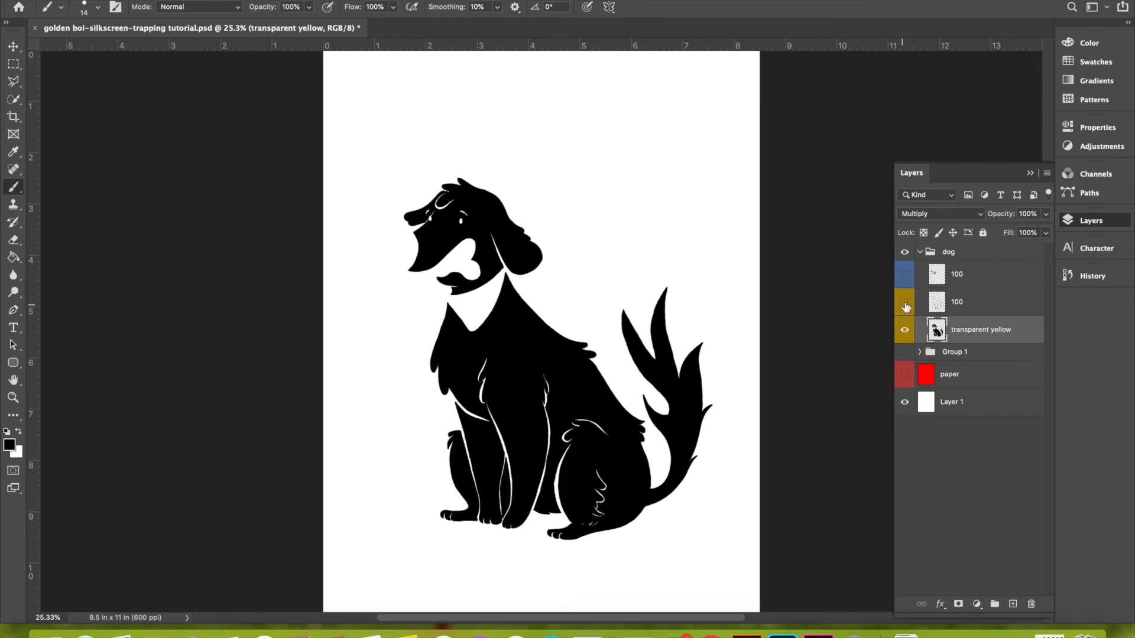
left_click(905, 331)
left_click(904, 303)
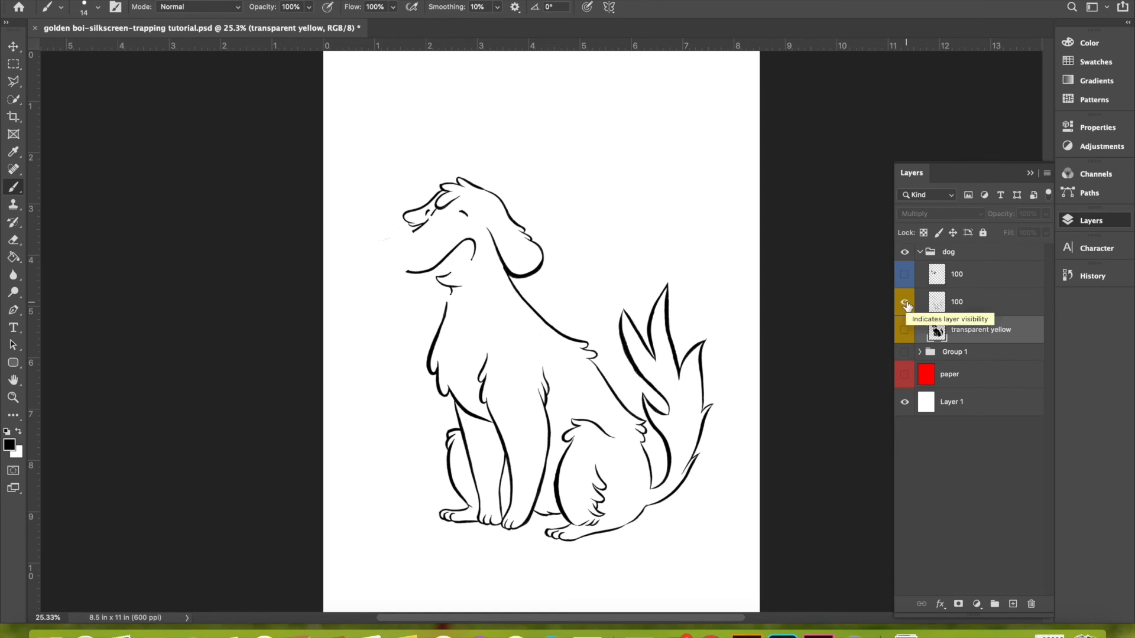
left_click(906, 303)
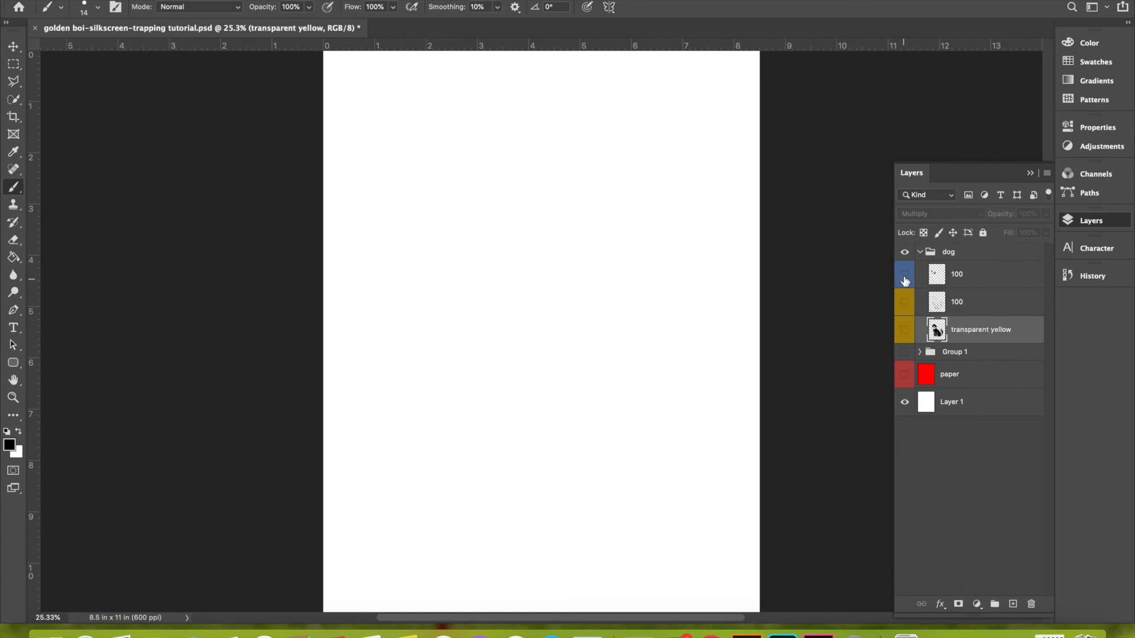
Show the blue 100, yellow 100 and transparent yellow layers again one by one to review the combined artwork.
left_click(904, 275)
left_click(904, 302)
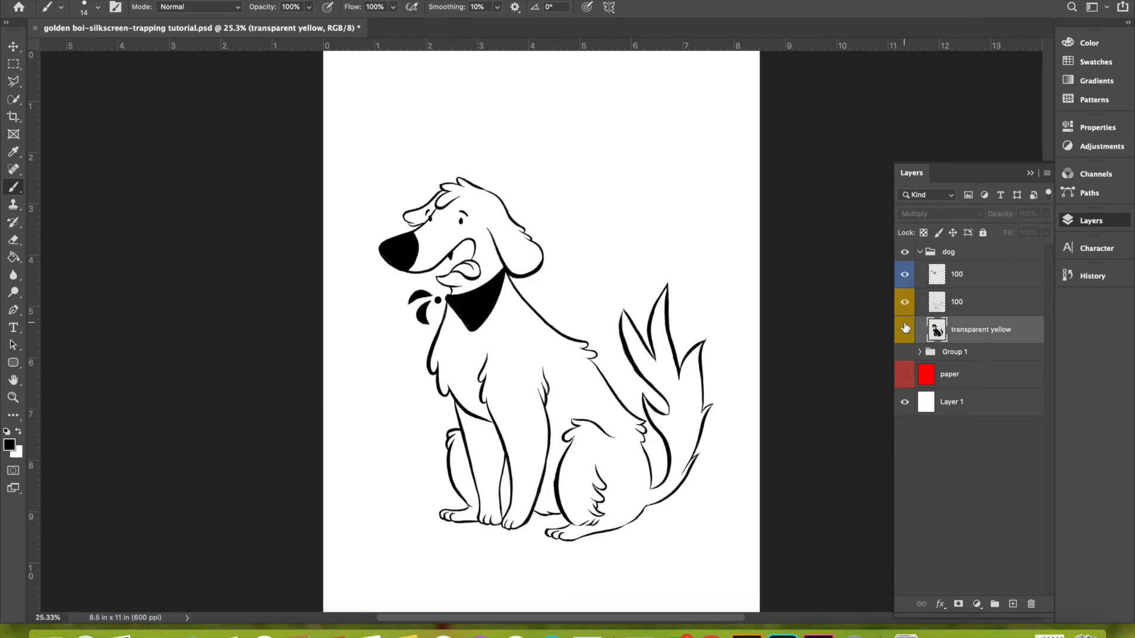
left_click(904, 331)
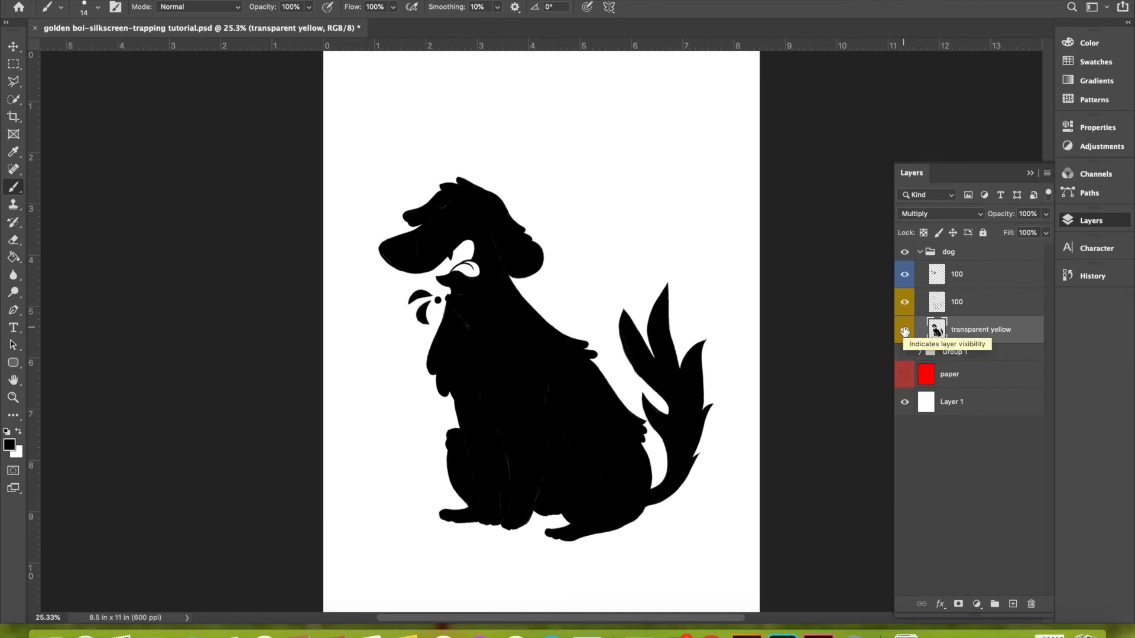